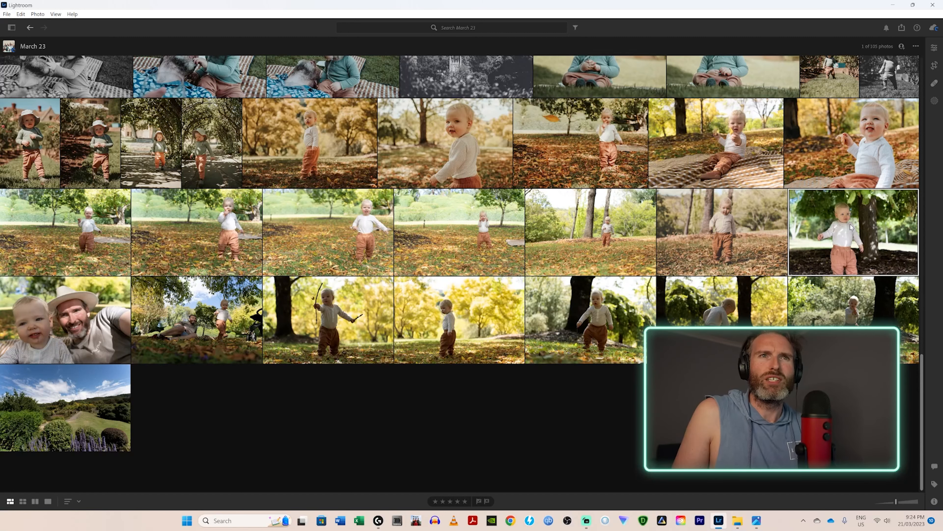
# Step: Open the photo of the toddler standing under the tree and inspect the face and shirt at 100% zoom
pyautogui.doubleClick(851, 226)
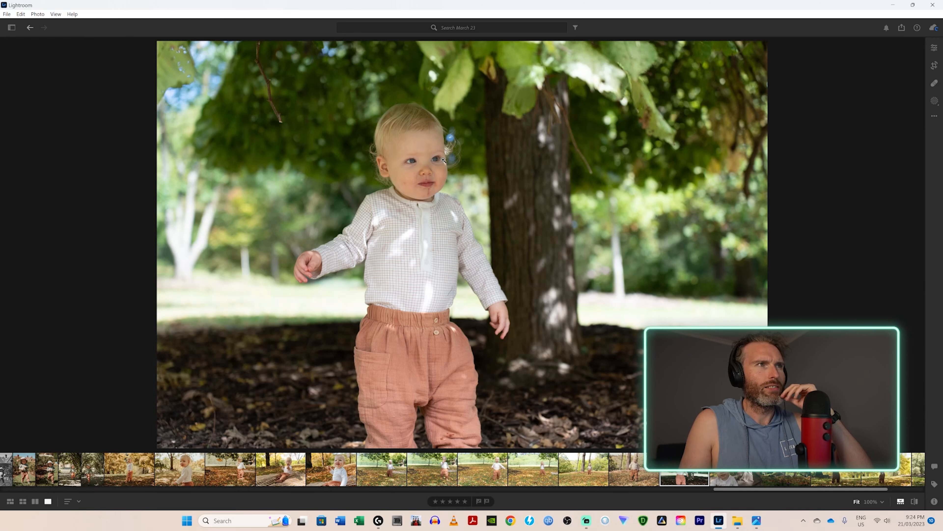
pyautogui.click(414, 164)
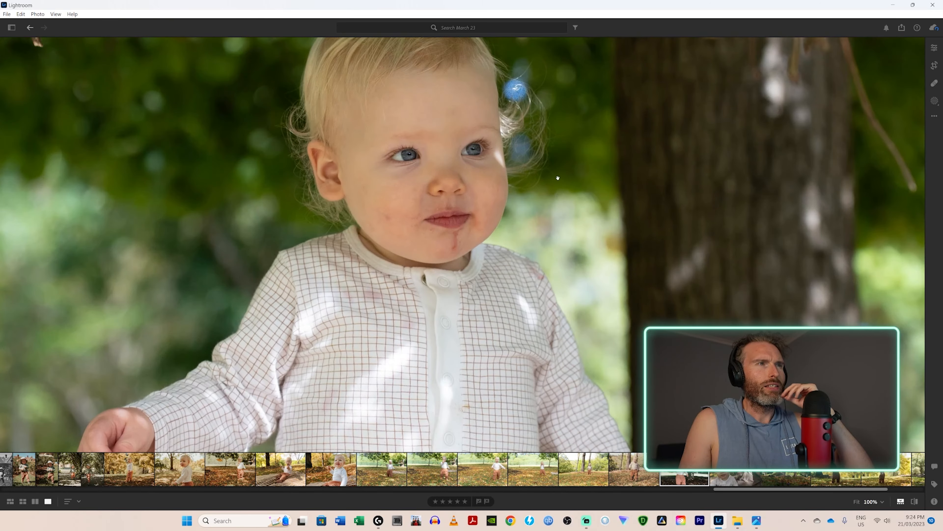
pyautogui.moveTo(558, 178); pyautogui.dragTo(552, 236)
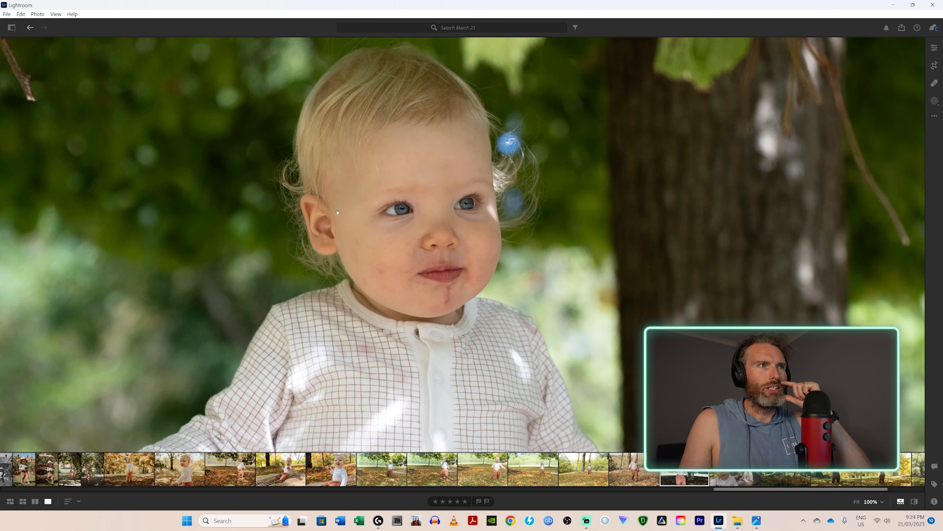
pyautogui.click(456, 224)
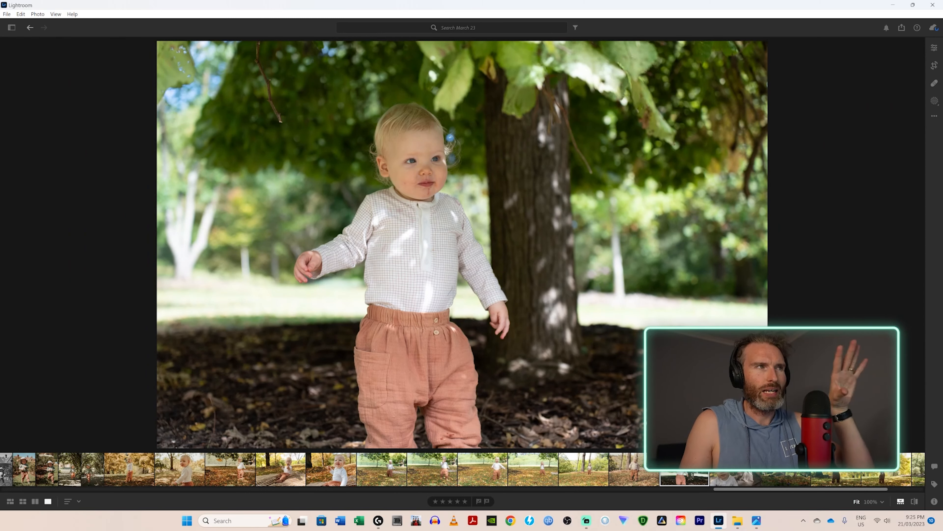
pyautogui.click(415, 166)
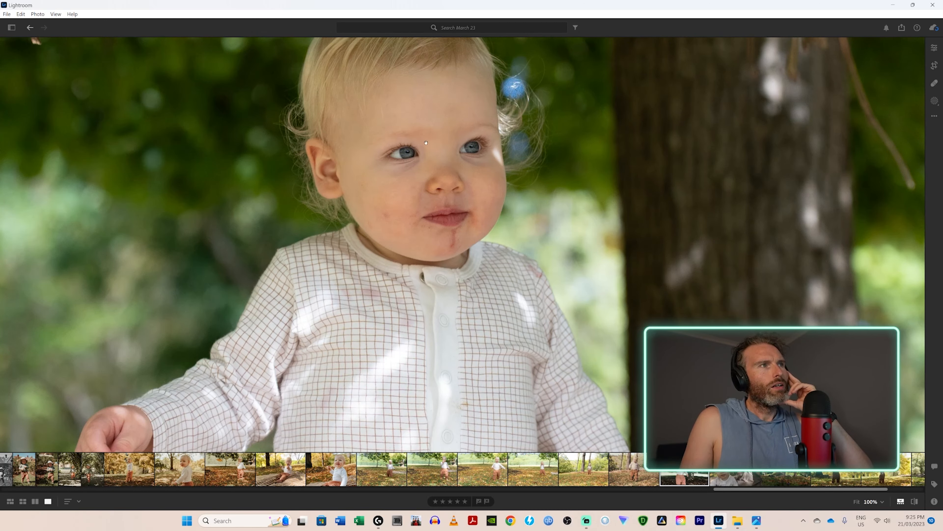
pyautogui.moveTo(454, 155); pyautogui.dragTo(465, 229)
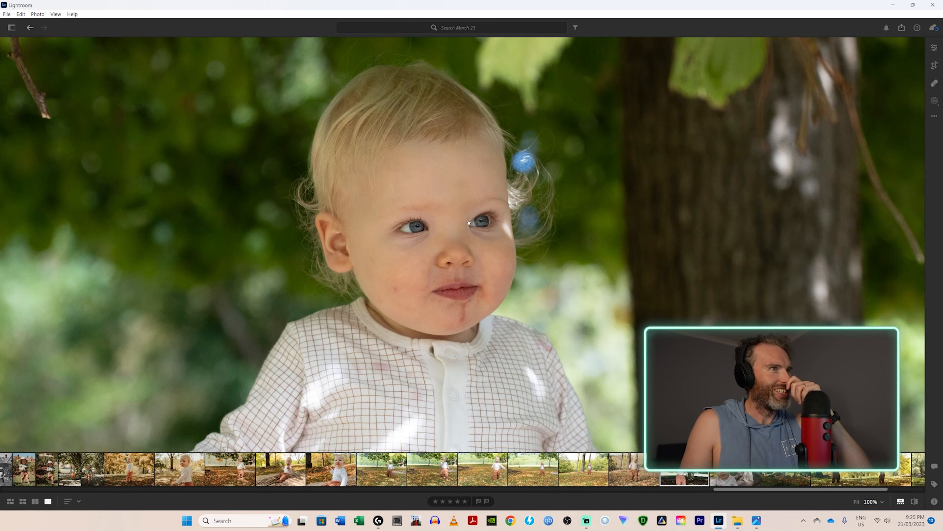
pyautogui.click(442, 205)
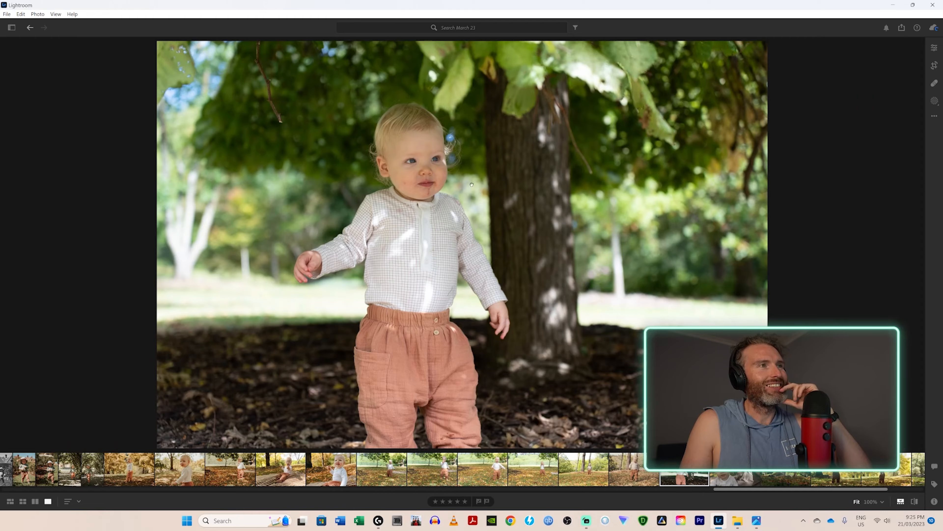
pyautogui.click(429, 157)
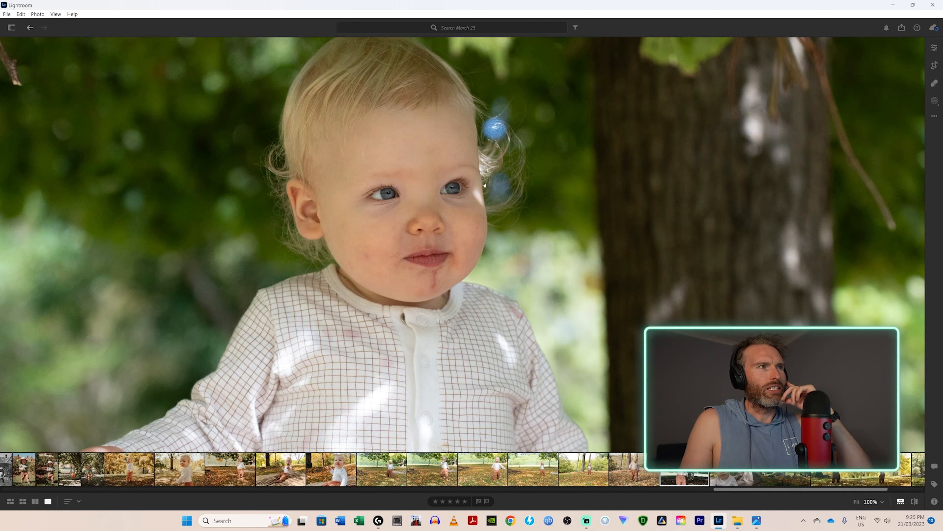
pyautogui.moveTo(429, 252); pyautogui.dragTo(458, 272)
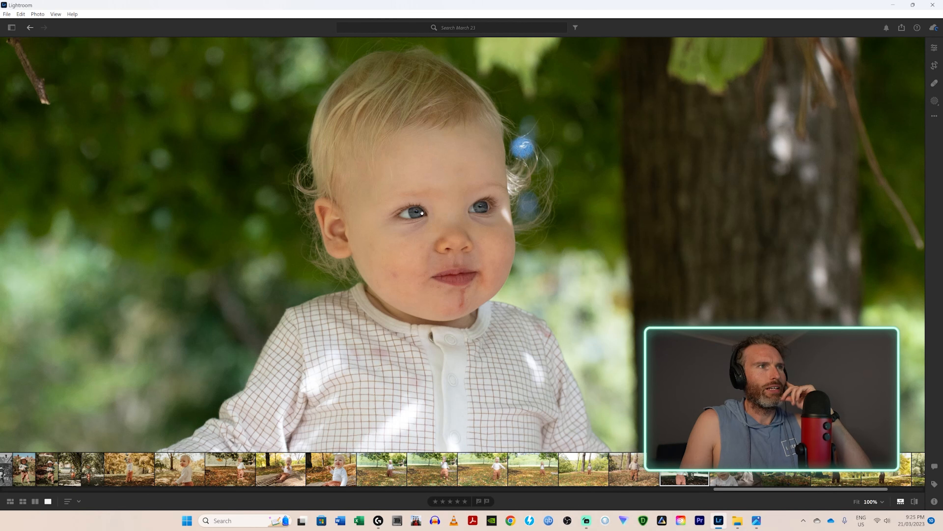
pyautogui.moveTo(458, 266); pyautogui.dragTo(473, 181)
pyautogui.moveTo(513, 265); pyautogui.dragTo(521, 282)
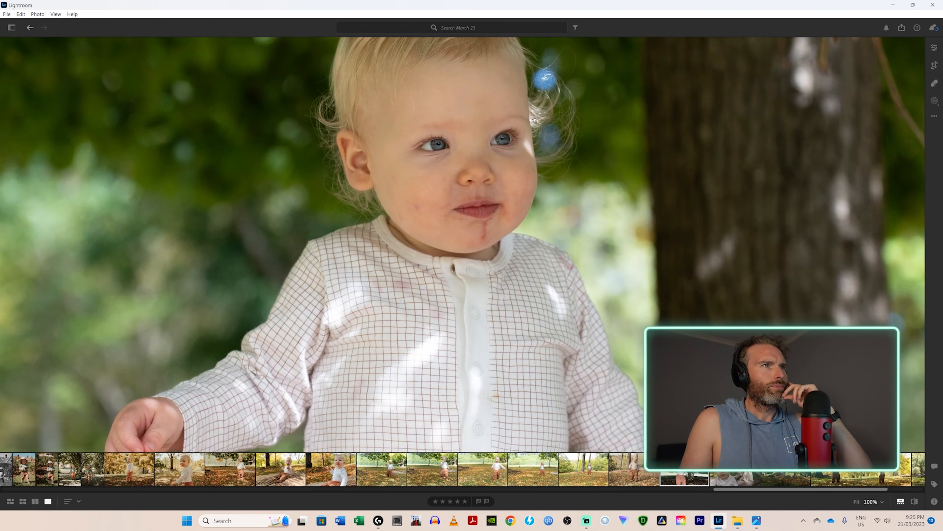
pyautogui.click(581, 209)
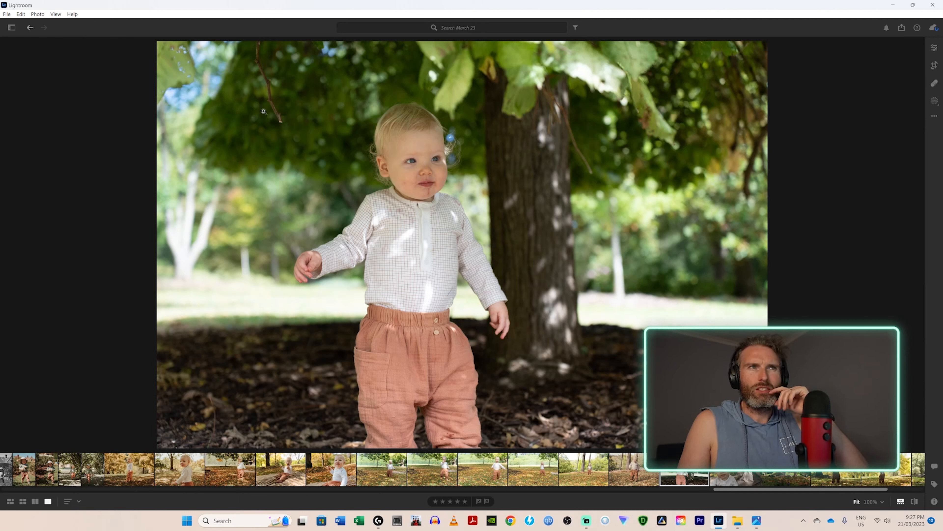
# Step: Auto-straighten the photo and tighten the crop from its upper-right corner, keeping the original aspect ratio
pyautogui.click(936, 67)
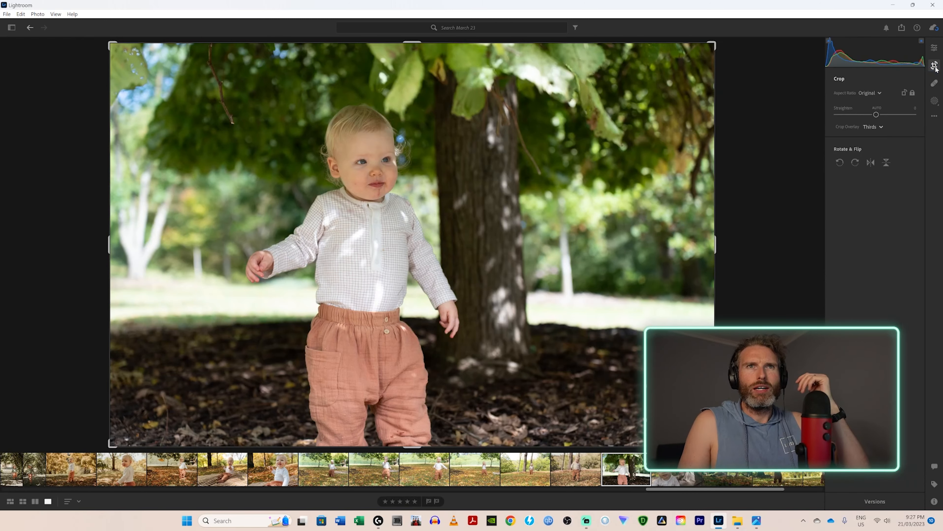
pyautogui.click(878, 109)
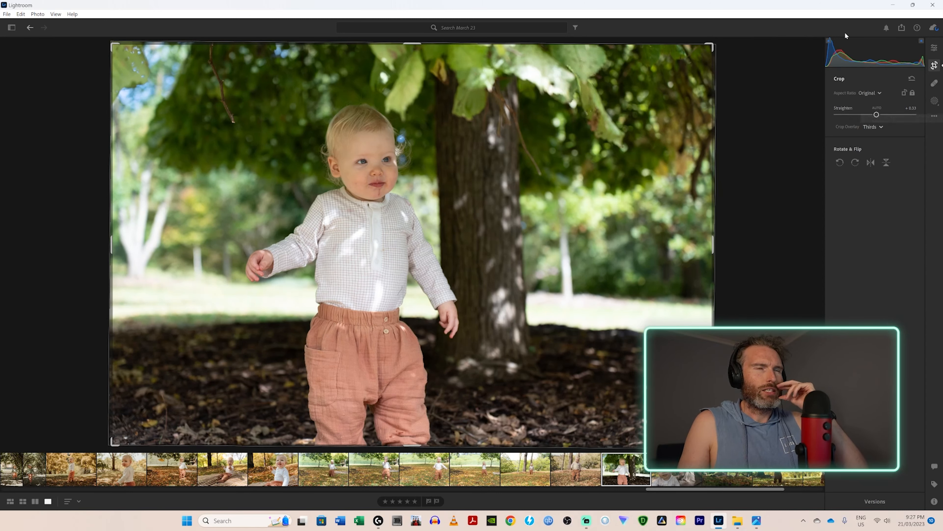
pyautogui.moveTo(711, 45)
pyautogui.mouseDown()
pyautogui.moveTo(697, 53)
pyautogui.moveTo(705, 56)
pyautogui.mouseUp()
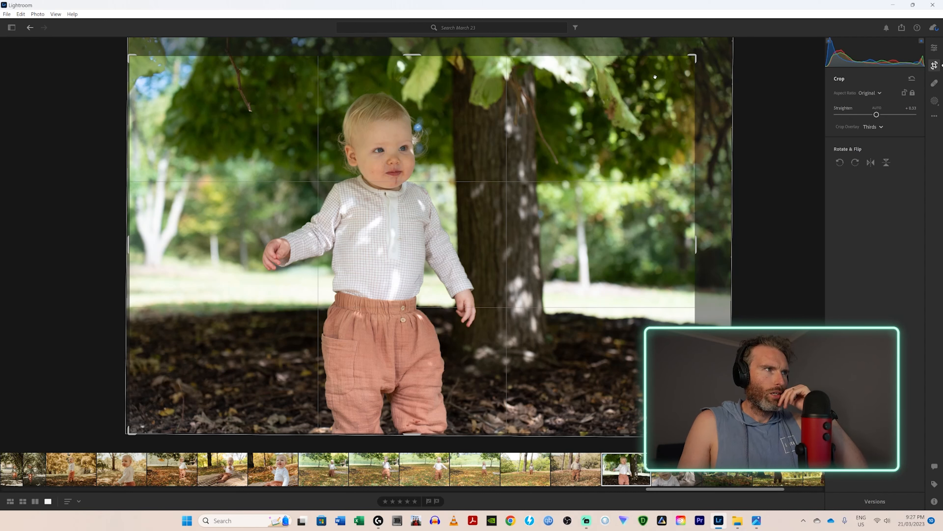
pyautogui.moveTo(696, 58)
pyautogui.mouseDown()
pyautogui.moveTo(712, 44)
pyautogui.moveTo(696, 66)
pyautogui.mouseUp()
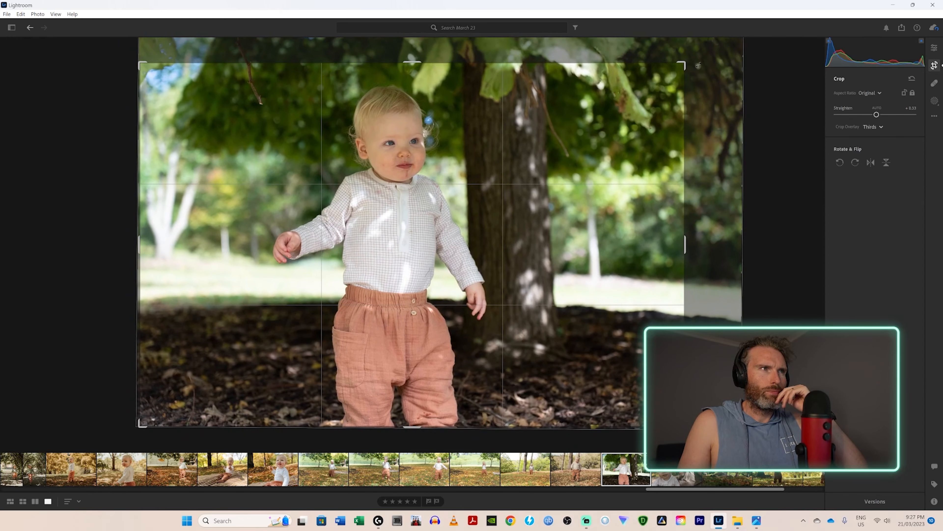
pyautogui.moveTo(586, 163); pyautogui.dragTo(588, 167)
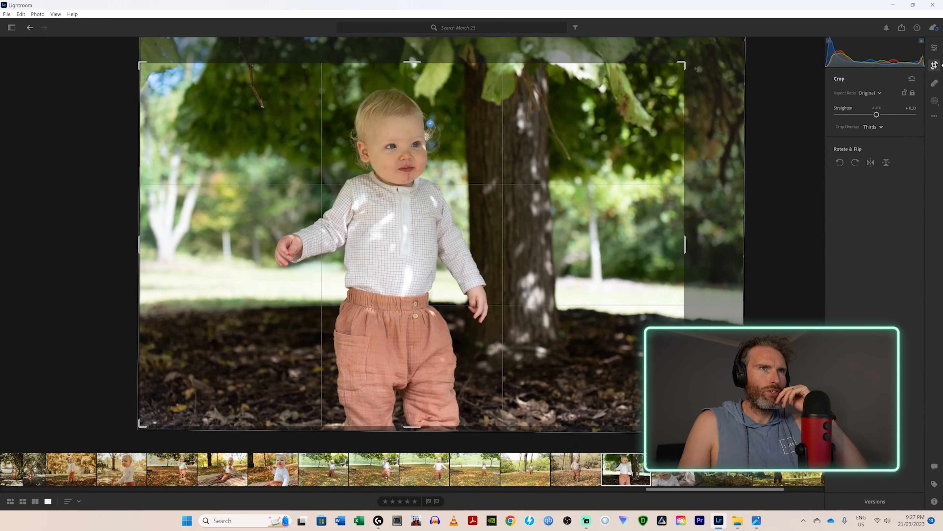
pyautogui.moveTo(687, 64); pyautogui.dragTo(681, 69)
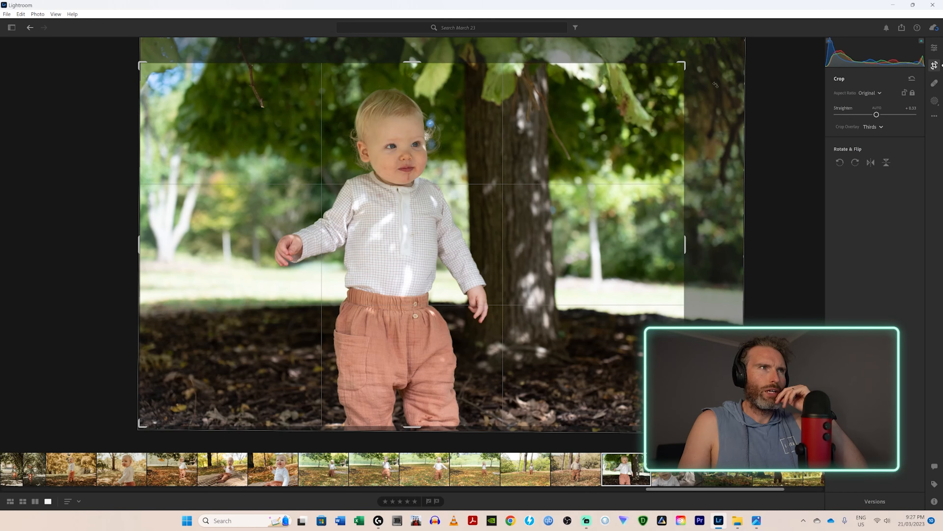
# Step: Loosen the crop slightly, reposition the toddler within the thirds grid and apply the crop
pyautogui.moveTo(715, 85); pyautogui.dragTo(698, 57)
pyautogui.moveTo(621, 146)
pyautogui.mouseDown()
pyautogui.moveTo(607, 154)
pyautogui.moveTo(625, 142)
pyautogui.mouseUp()
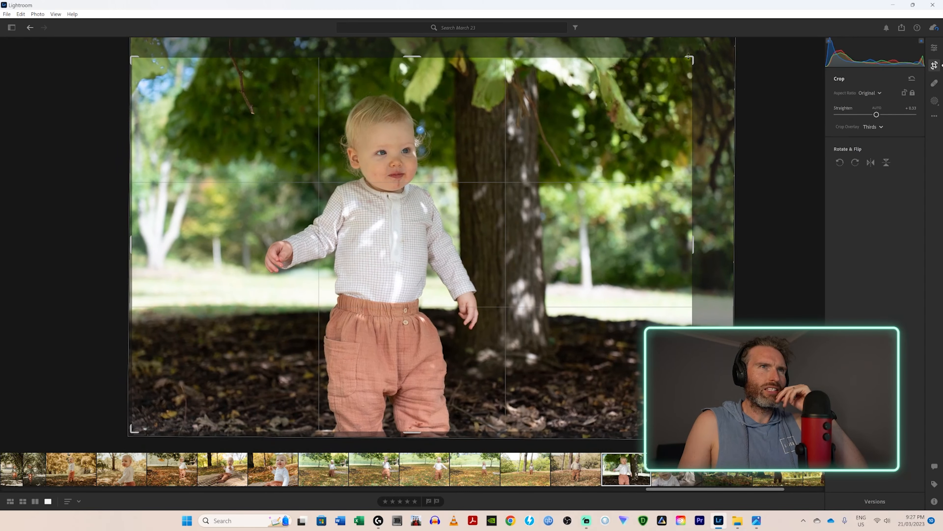
pyautogui.moveTo(690, 57); pyautogui.dragTo(700, 50)
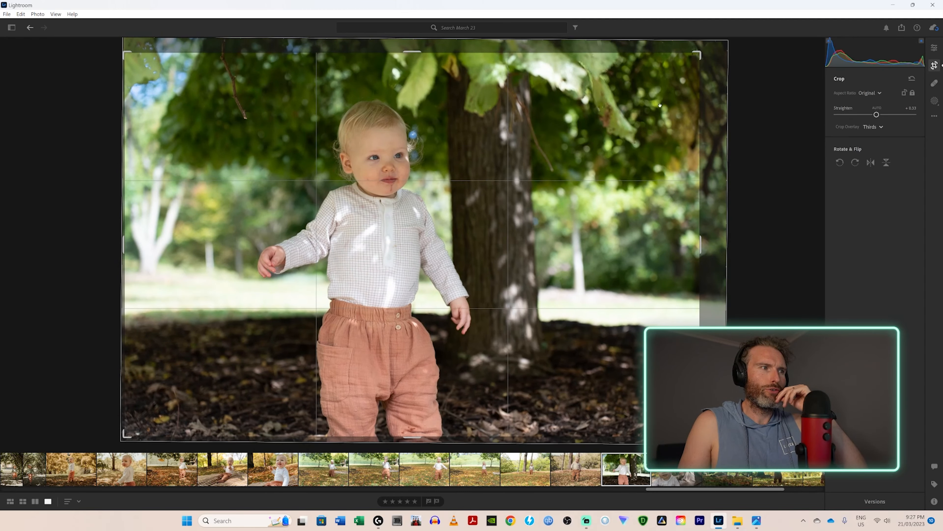
pyautogui.moveTo(612, 156); pyautogui.dragTo(615, 156)
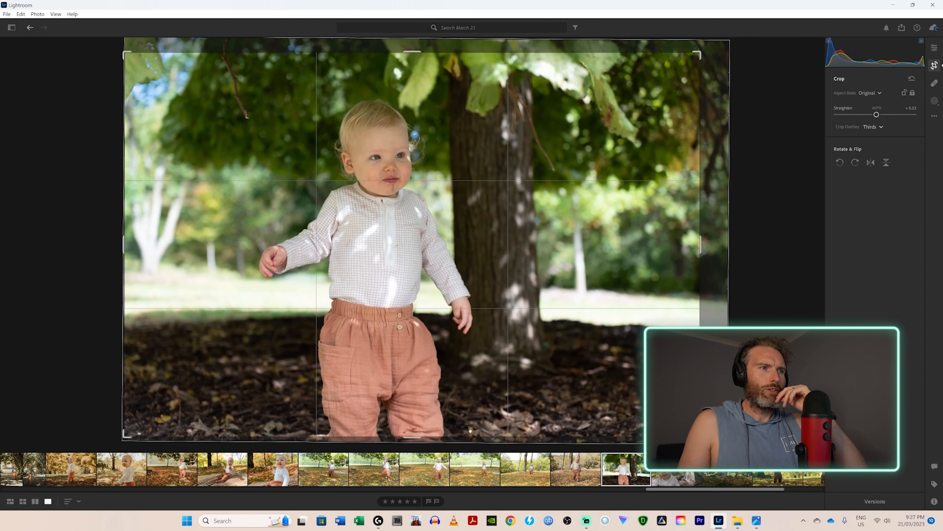
pyautogui.moveTo(394, 403); pyautogui.dragTo(396, 402)
pyautogui.press('e')
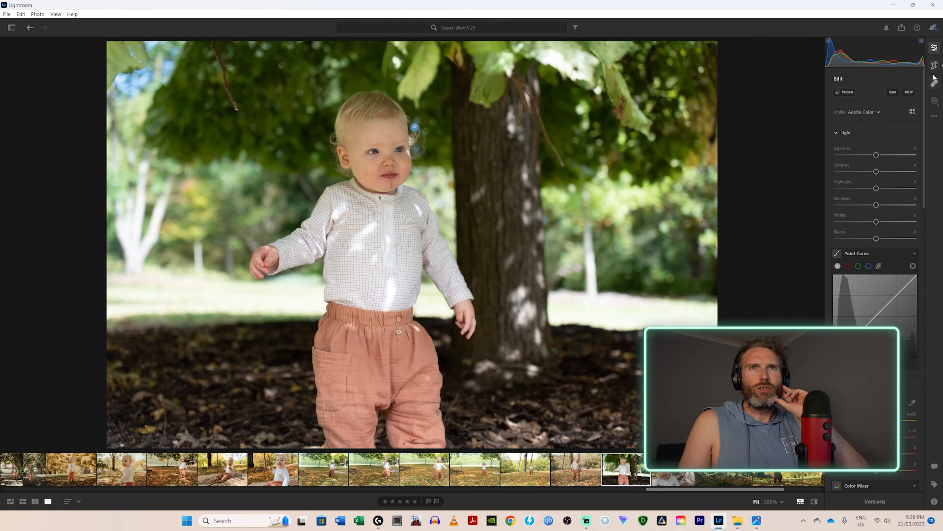
# Step: Preview the user presets amalfi i, amalfi ii, amalfi iii and amalfi iv (close-up portrait) on the photo and compare them
pyautogui.click(844, 93)
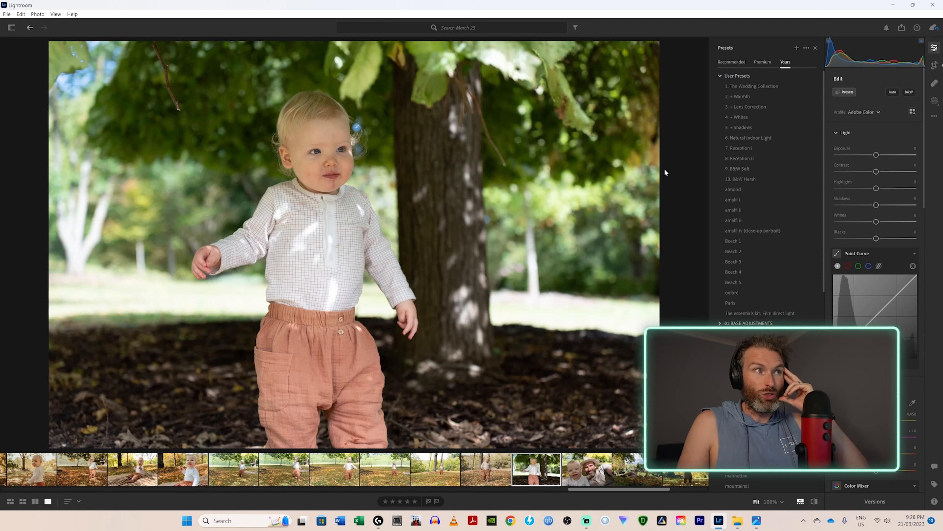
pyautogui.click(728, 201)
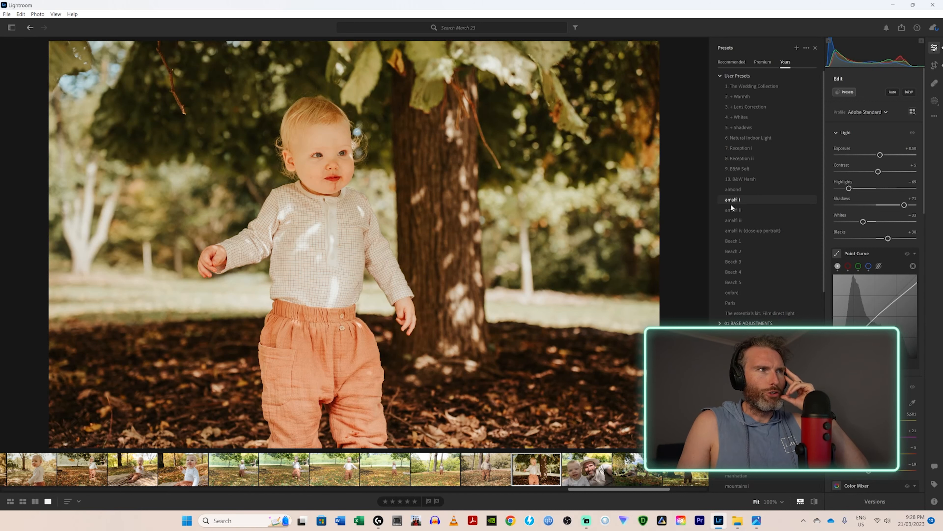
pyautogui.click(731, 208)
pyautogui.click(732, 220)
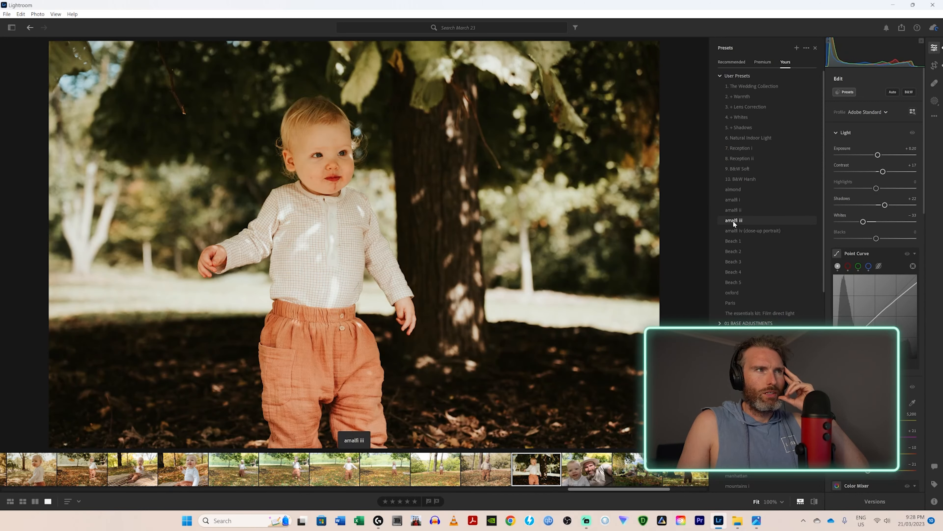
pyautogui.click(734, 230)
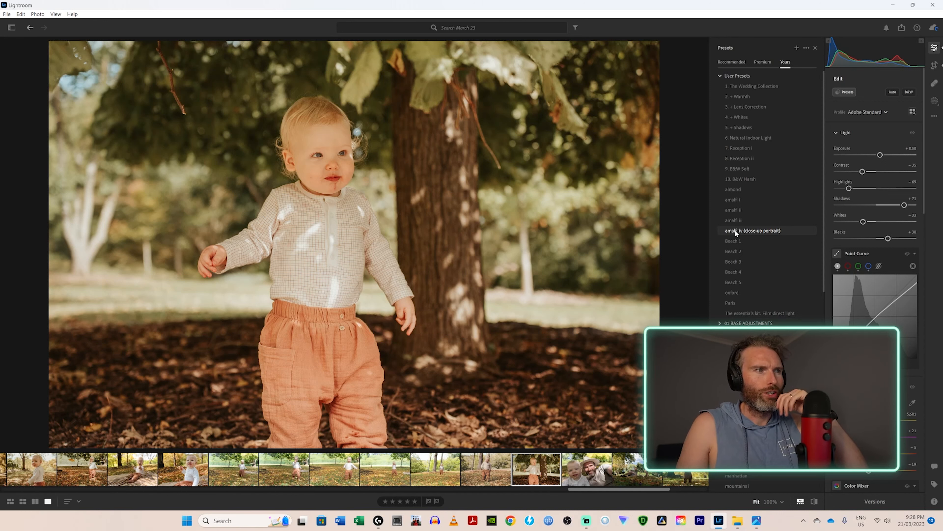
pyautogui.click(742, 220)
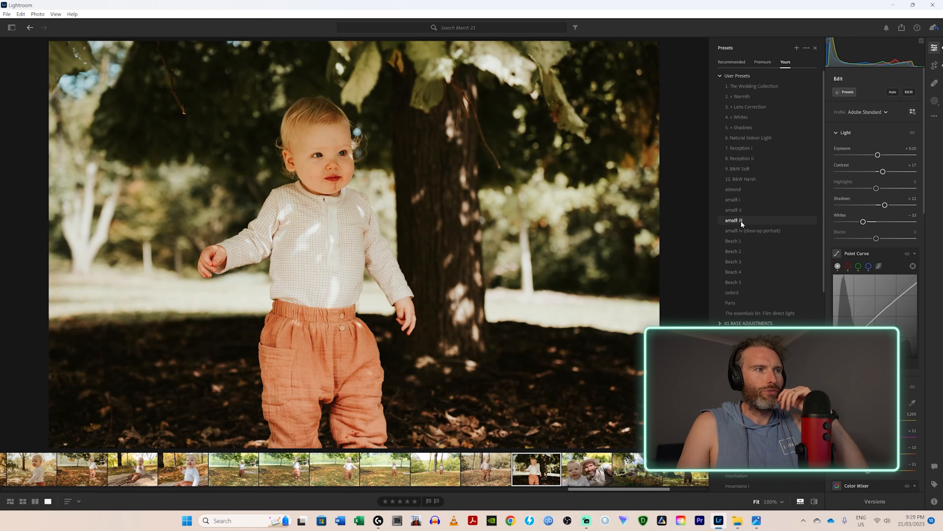
pyautogui.click(743, 230)
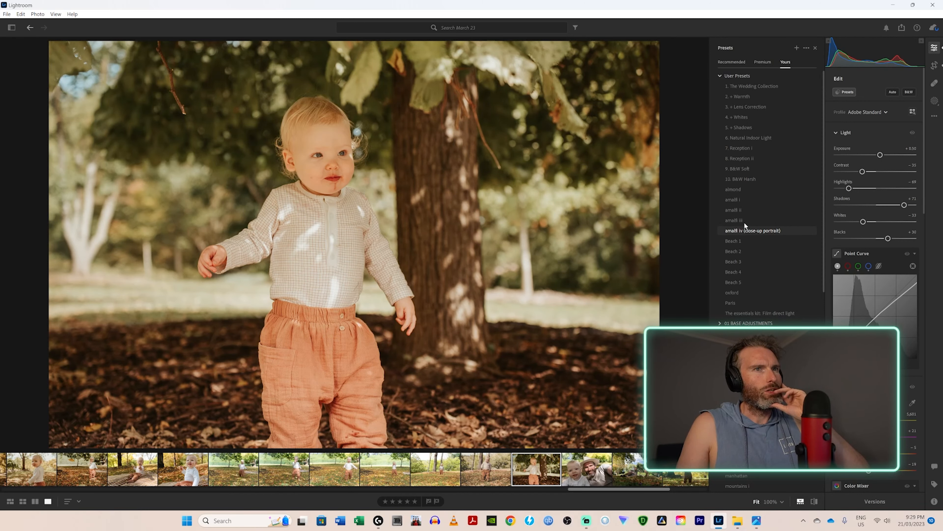
pyautogui.click(744, 222)
pyautogui.click(744, 211)
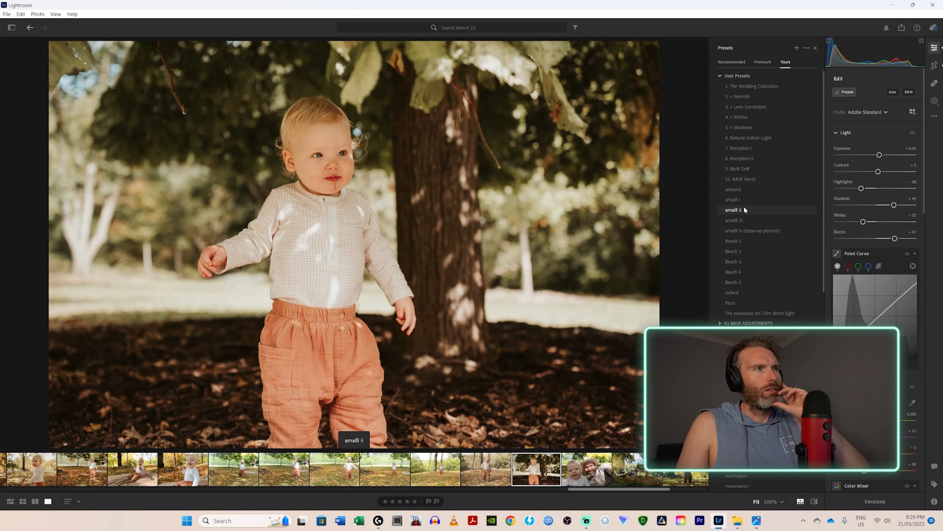
pyautogui.click(744, 199)
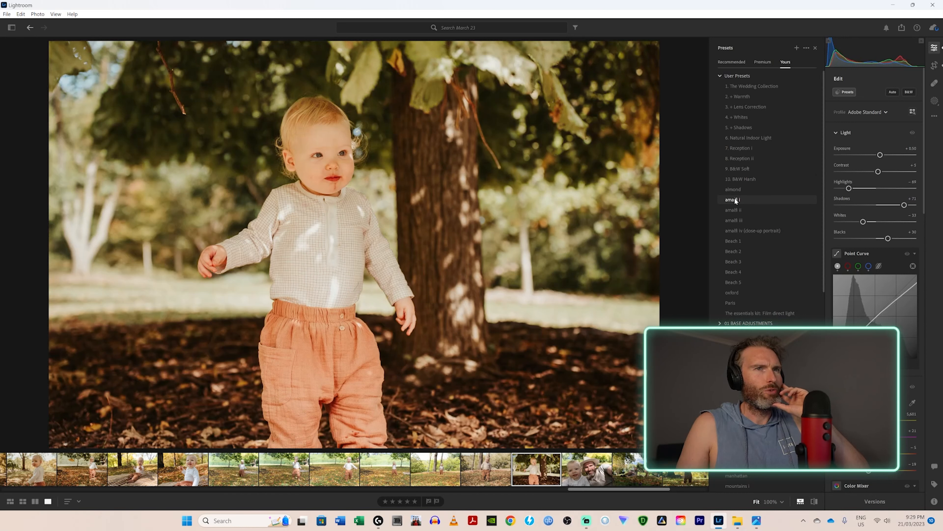
# Step: Apply the amalfi i preset to the photo and check its effect on the toddler's face at 100% zoom
pyautogui.click(734, 199)
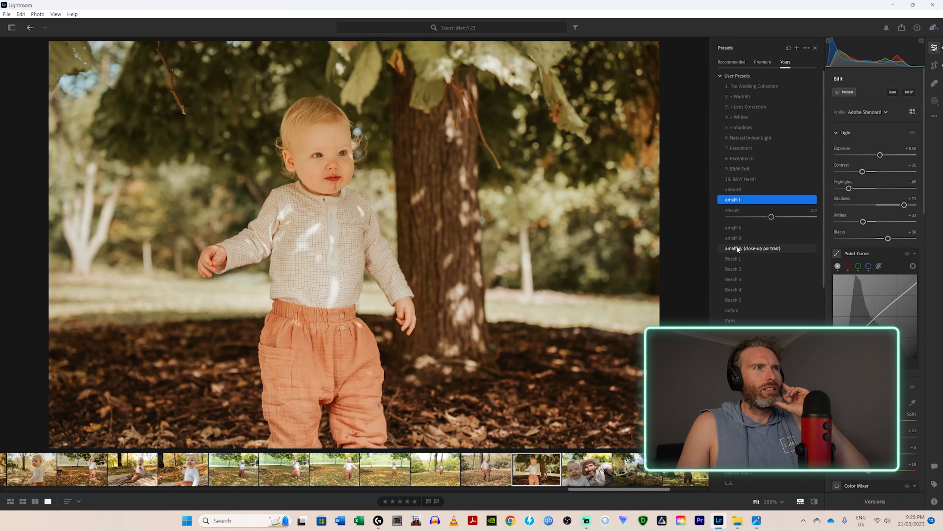
pyautogui.scroll(-5, 737, 246)
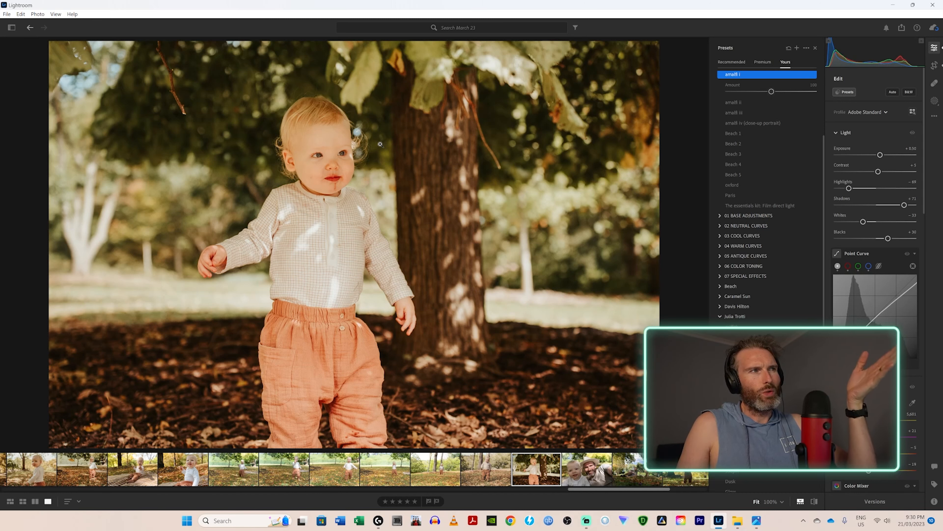
pyautogui.click(327, 156)
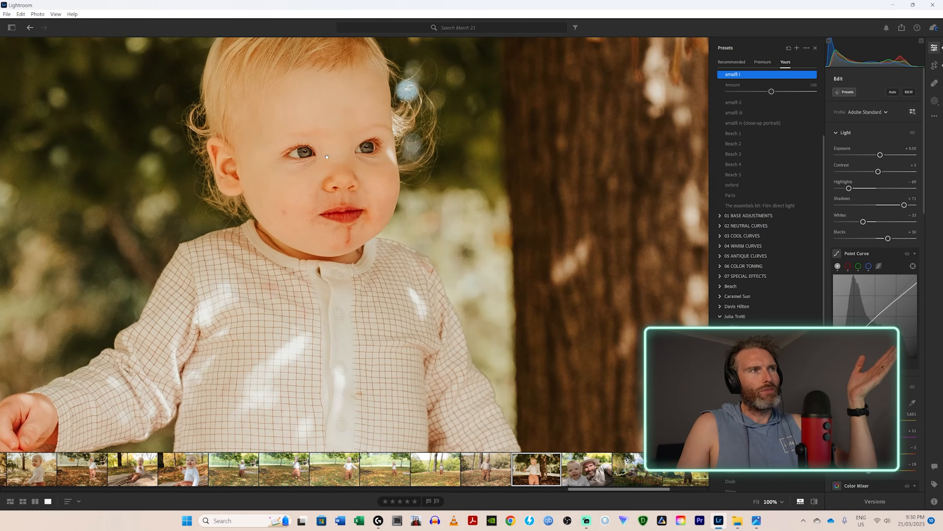
pyautogui.moveTo(339, 173); pyautogui.dragTo(348, 199)
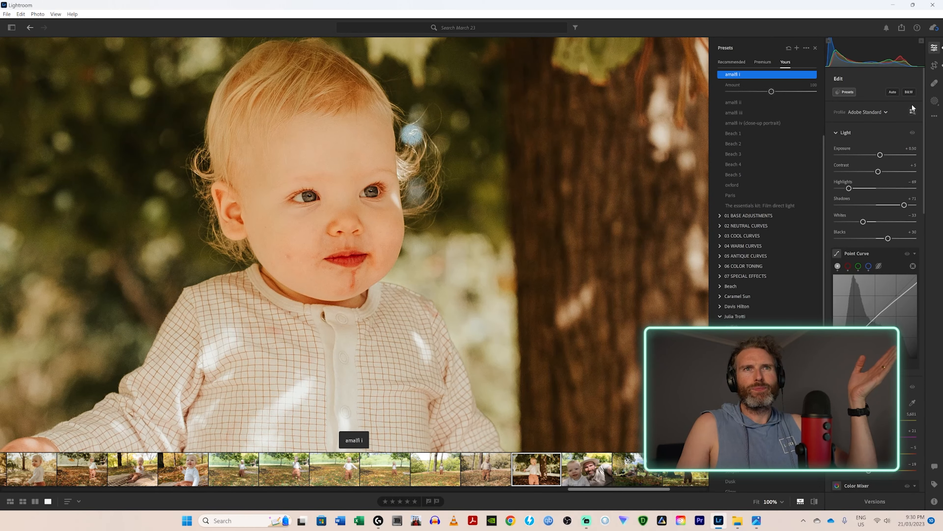
# Step: Create one combined people mask for Person 1 covering only the Eye Sclera and the Iris and Pupil
pyautogui.click(935, 100)
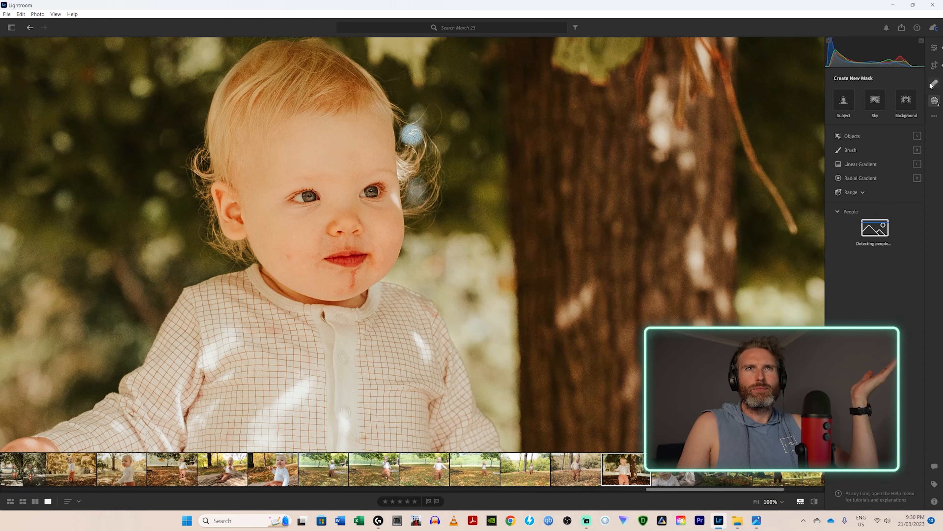
pyautogui.click(934, 83)
pyautogui.click(934, 100)
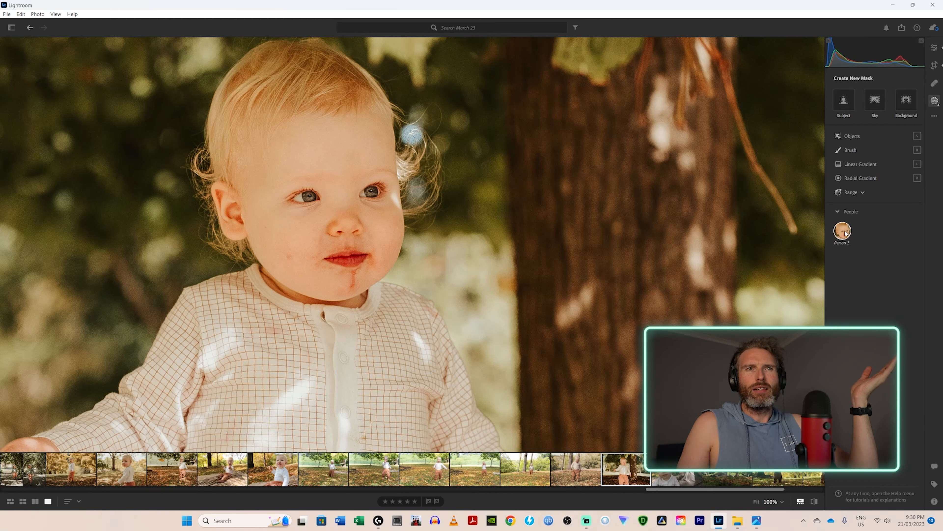
pyautogui.moveTo(845, 234)
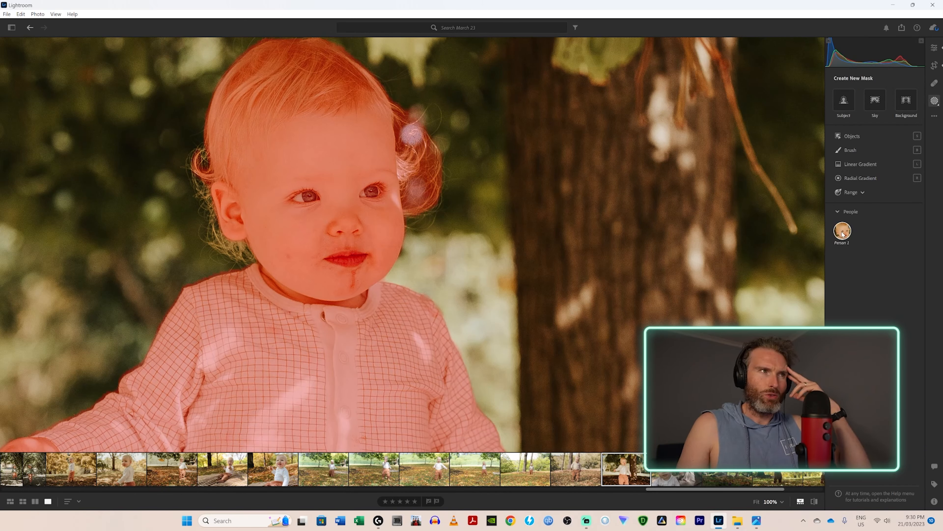
pyautogui.click(842, 232)
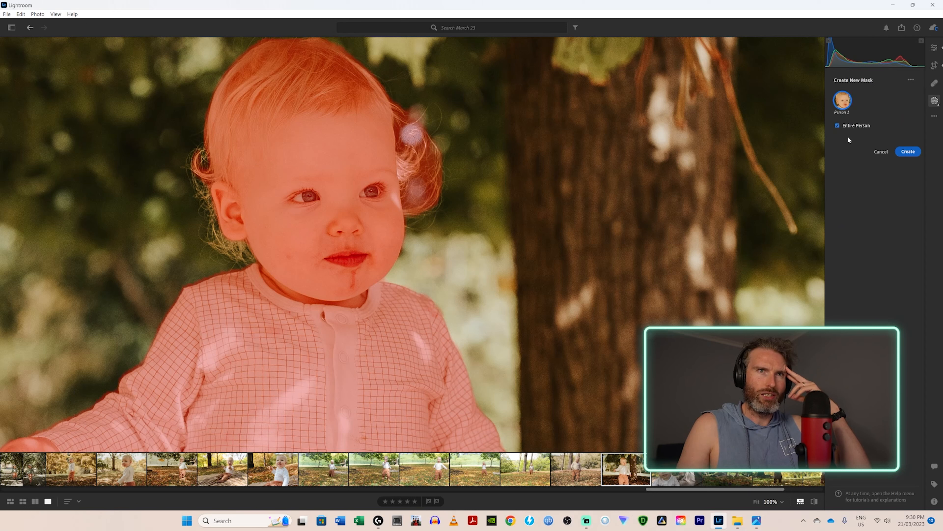
pyautogui.click(837, 126)
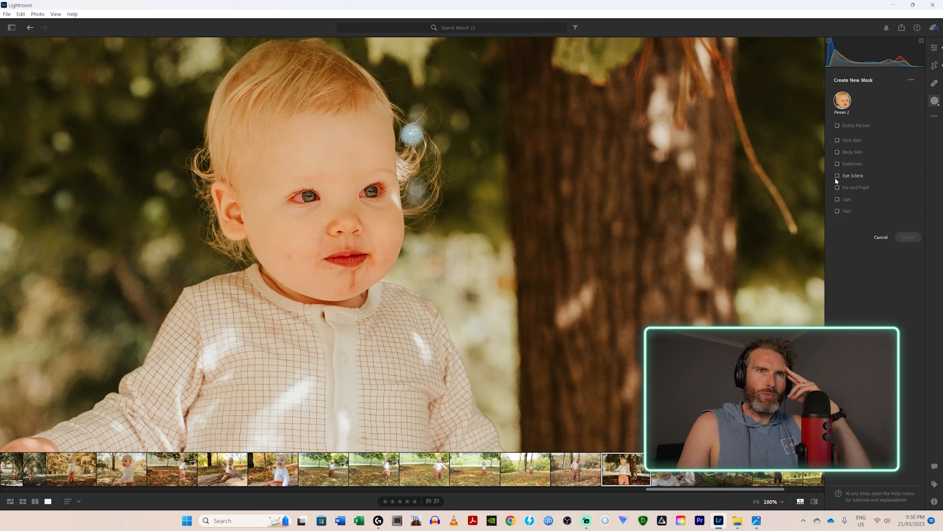
pyautogui.click(838, 175)
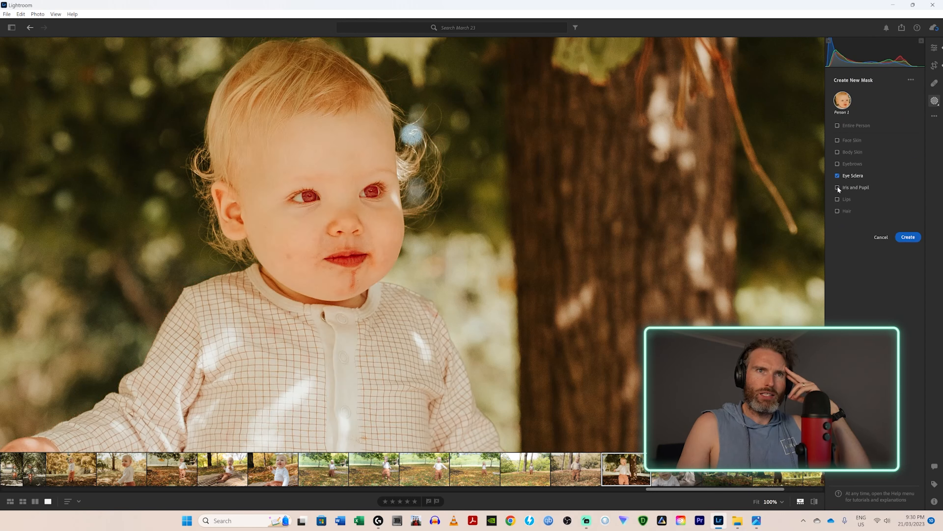
pyautogui.click(837, 187)
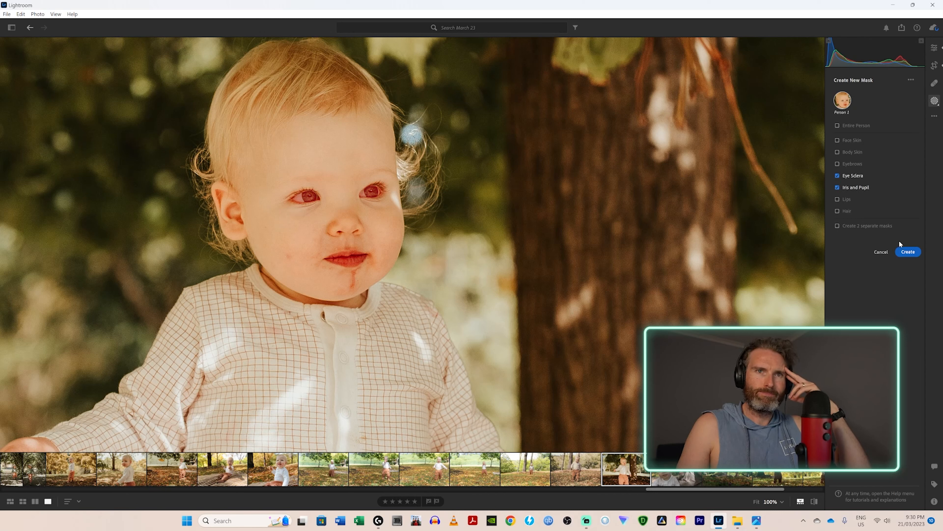
pyautogui.click(906, 248)
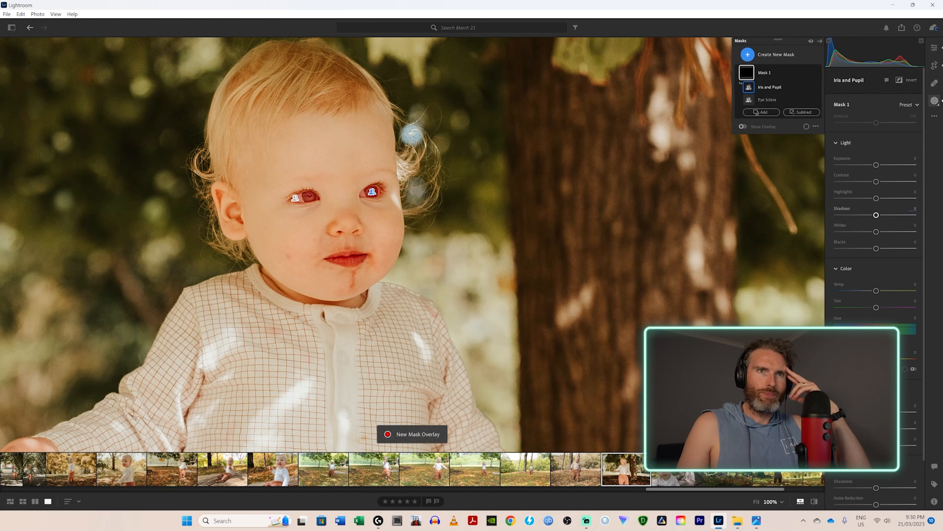
# Step: Raise Shadows to about +30 on the toddler's eye mask and compare the eyes with the mask on and off
pyautogui.moveTo(876, 215); pyautogui.dragTo(885, 220)
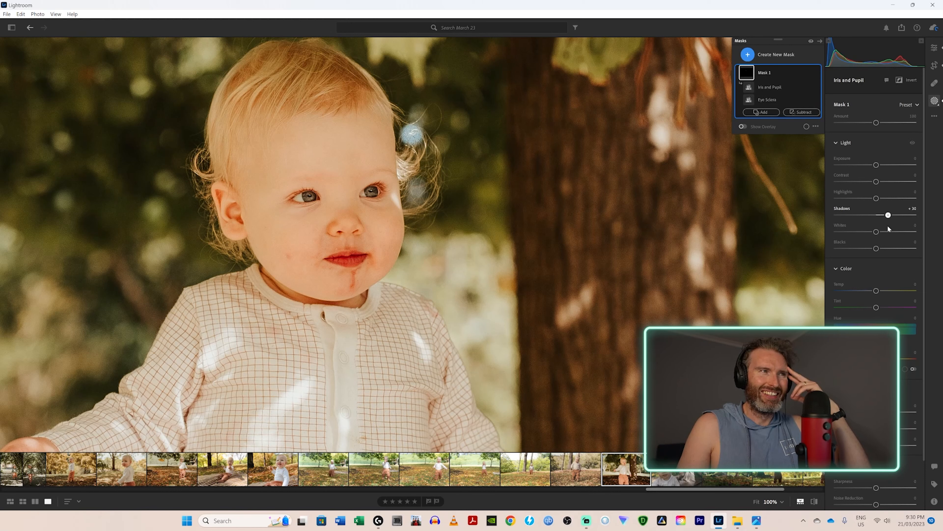
pyautogui.moveTo(884, 226); pyautogui.dragTo(887, 227)
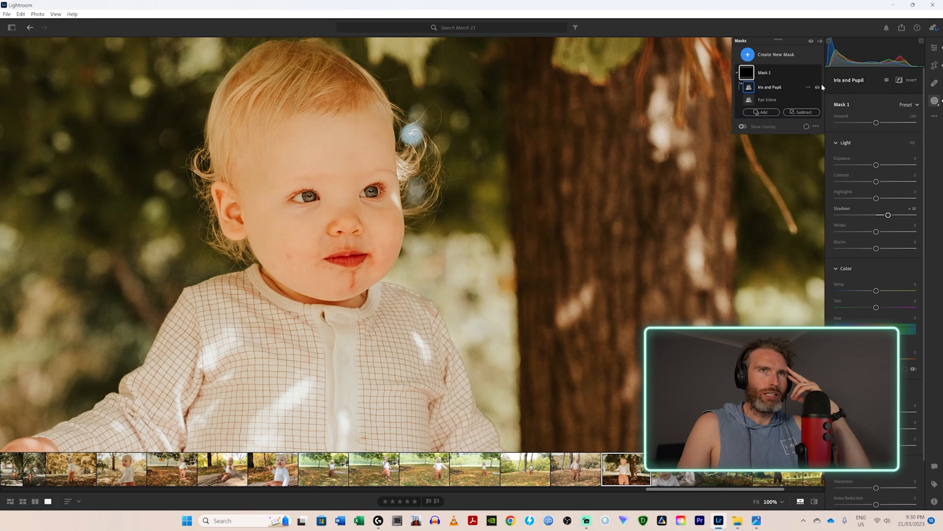
pyautogui.click(816, 73)
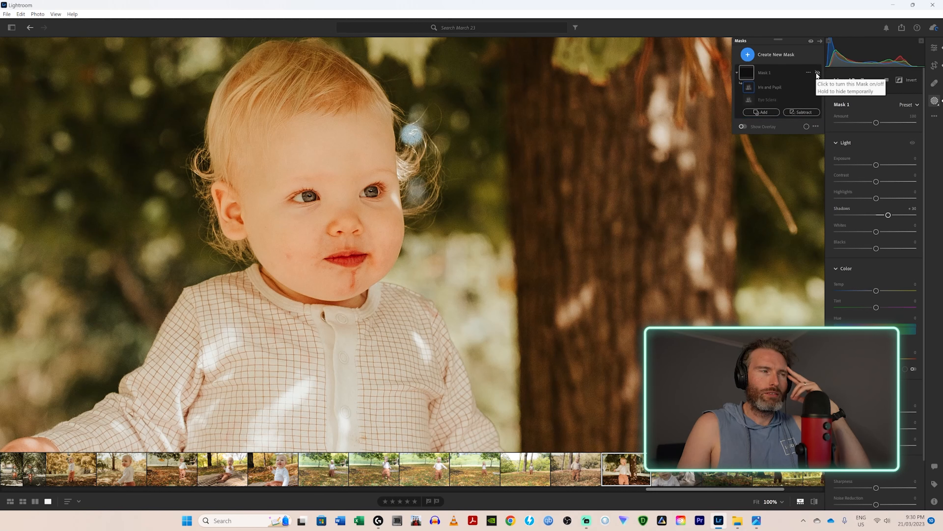
pyautogui.click(817, 73)
pyautogui.click(816, 73)
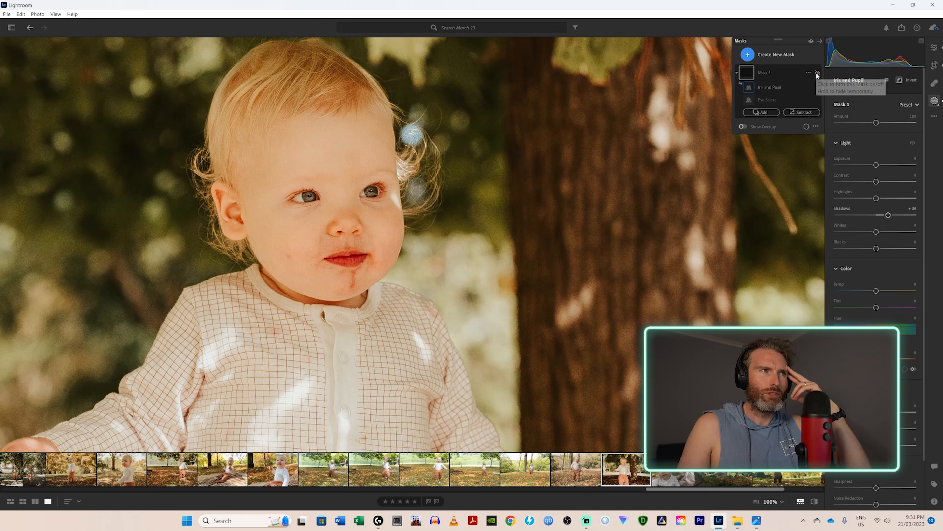
pyautogui.click(816, 73)
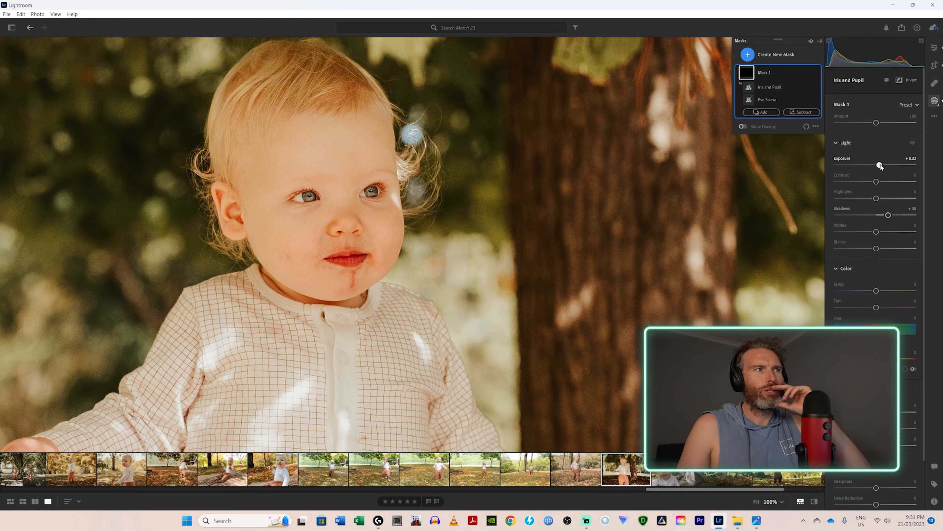
# Step: Try an Exposure of +0.04 on the eye mask, compare it with the mask off, and reset Exposure to 0
pyautogui.moveTo(882, 166); pyautogui.dragTo(879, 168)
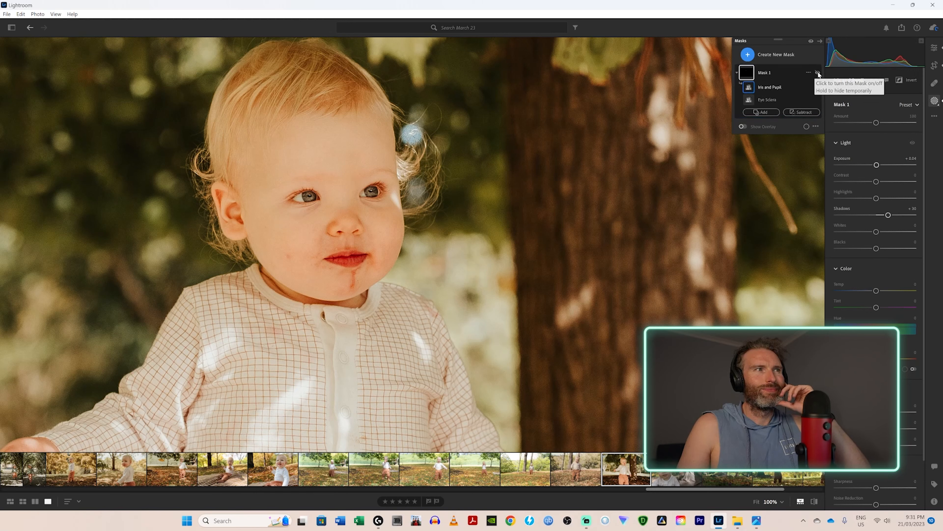
pyautogui.click(818, 72)
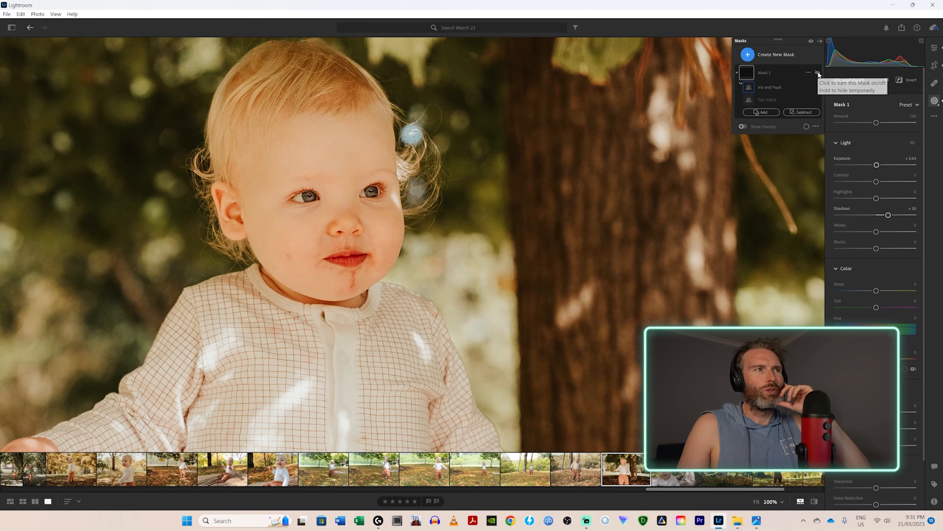
pyautogui.click(818, 72)
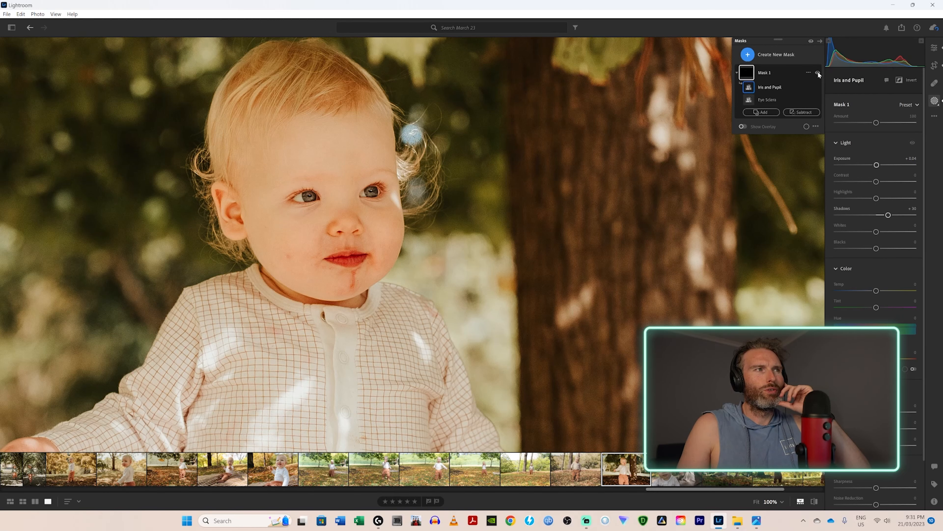
pyautogui.click(533, 248)
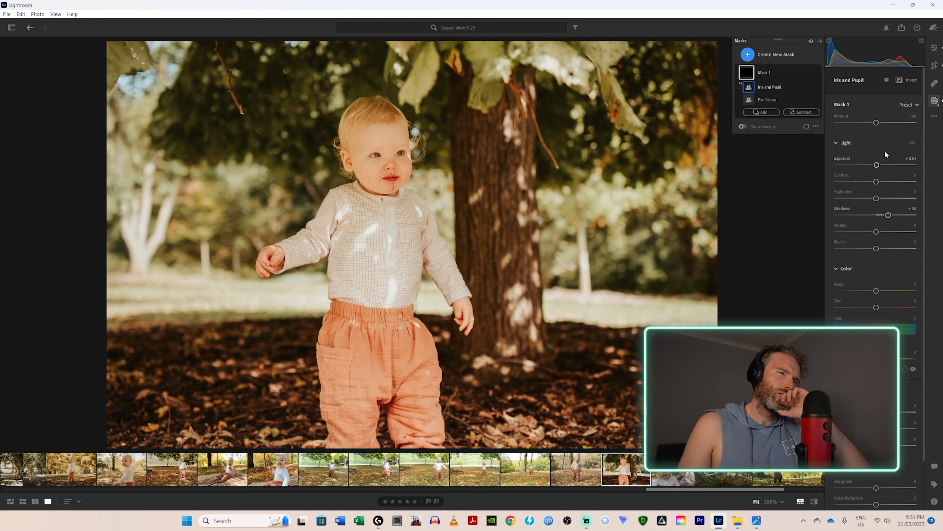
pyautogui.moveTo(876, 165); pyautogui.dragTo(877, 165)
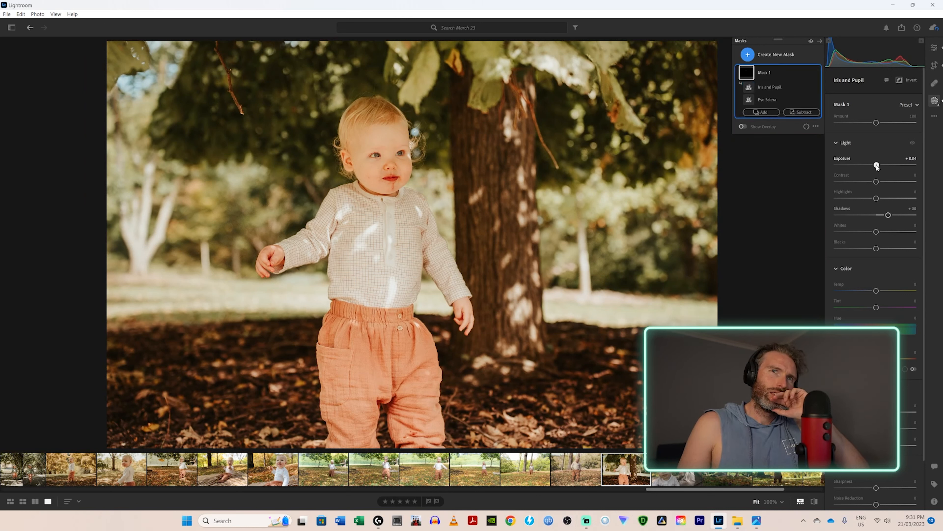
pyautogui.doubleClick(877, 165)
# Step: Reduce the eye mask's Shadows to +18 and check the toddler's face up close and in the full photo
pyautogui.click(769, 87)
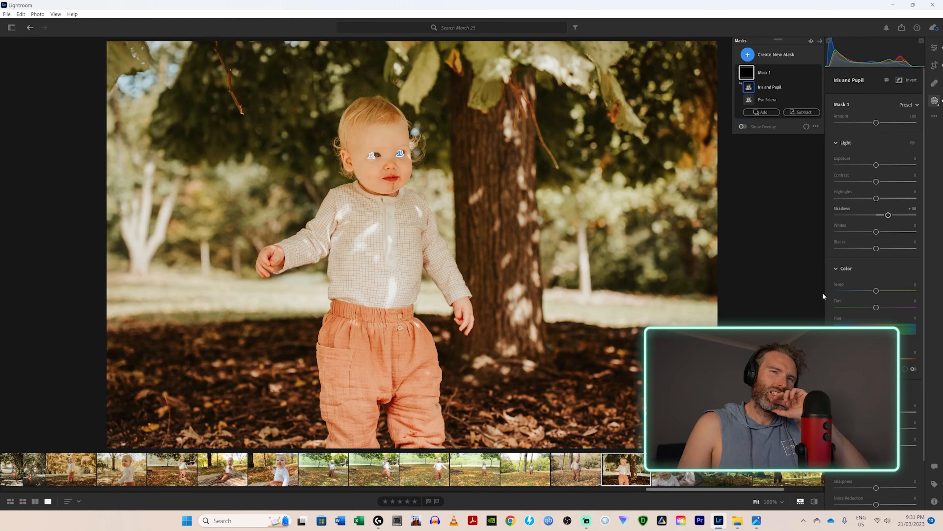
pyautogui.moveTo(888, 215); pyautogui.dragTo(884, 217)
pyautogui.click(395, 175)
pyautogui.click(557, 288)
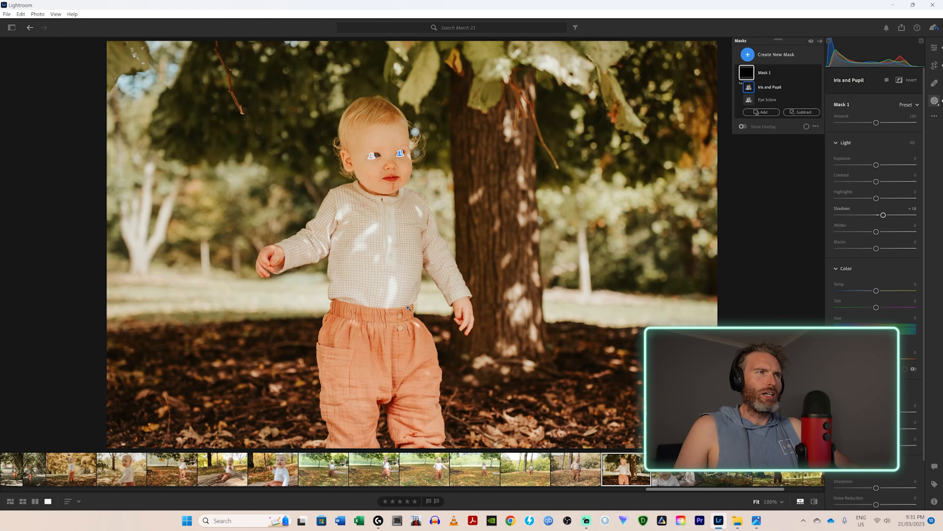
# Step: Create a new brush mask and paint it over the bright grass strip and sunlit background trees on both sides of the toddler and trunk
pyautogui.click(778, 56)
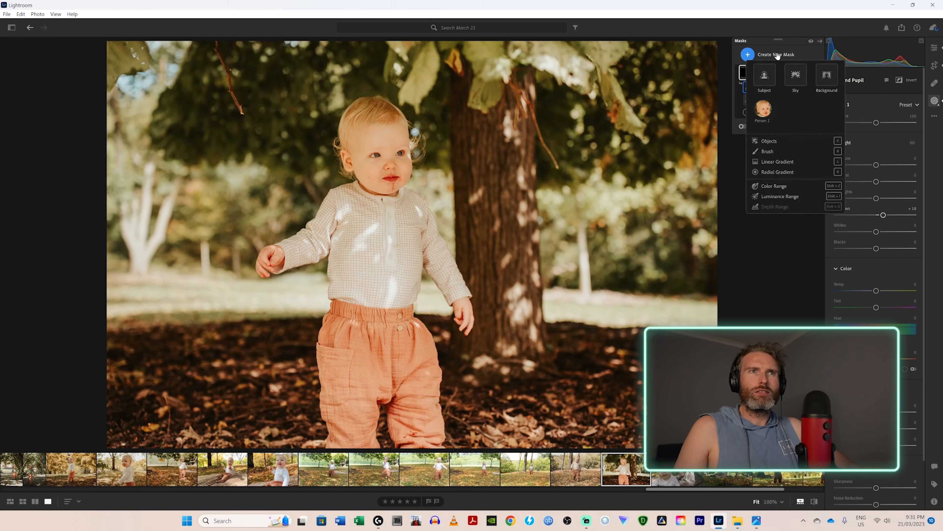
pyautogui.click(810, 152)
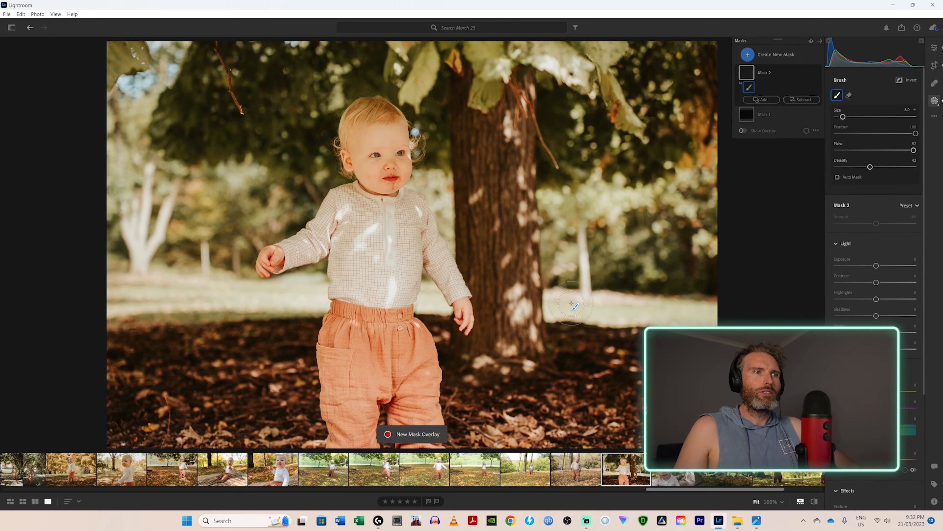
pyautogui.moveTo(572, 305)
pyautogui.mouseDown()
pyautogui.moveTo(643, 302)
pyautogui.moveTo(684, 308)
pyautogui.moveTo(559, 308)
pyautogui.moveTo(686, 308)
pyautogui.moveTo(712, 312)
pyautogui.moveTo(671, 317)
pyautogui.moveTo(719, 321)
pyautogui.moveTo(653, 309)
pyautogui.mouseUp()
pyautogui.moveTo(434, 311); pyautogui.dragTo(425, 285)
pyautogui.moveTo(316, 302)
pyautogui.mouseDown()
pyautogui.moveTo(189, 293)
pyautogui.moveTo(138, 305)
pyautogui.moveTo(259, 301)
pyautogui.moveTo(313, 280)
pyautogui.moveTo(239, 297)
pyautogui.moveTo(142, 276)
pyautogui.moveTo(109, 281)
pyautogui.moveTo(141, 273)
pyautogui.moveTo(127, 157)
pyautogui.moveTo(123, 275)
pyautogui.moveTo(96, 216)
pyautogui.moveTo(162, 167)
pyautogui.moveTo(164, 237)
pyautogui.moveTo(151, 275)
pyautogui.moveTo(170, 206)
pyautogui.moveTo(194, 187)
pyautogui.moveTo(210, 258)
pyautogui.moveTo(231, 264)
pyautogui.moveTo(236, 232)
pyautogui.moveTo(269, 213)
pyautogui.moveTo(234, 185)
pyautogui.moveTo(213, 183)
pyautogui.moveTo(181, 206)
pyautogui.moveTo(238, 191)
pyautogui.moveTo(241, 182)
pyautogui.moveTo(112, 210)
pyautogui.moveTo(101, 153)
pyautogui.moveTo(122, 179)
pyautogui.moveTo(132, 101)
pyautogui.moveTo(184, 31)
pyautogui.moveTo(128, 84)
pyautogui.moveTo(130, 73)
pyautogui.moveTo(109, 202)
pyautogui.mouseUp()
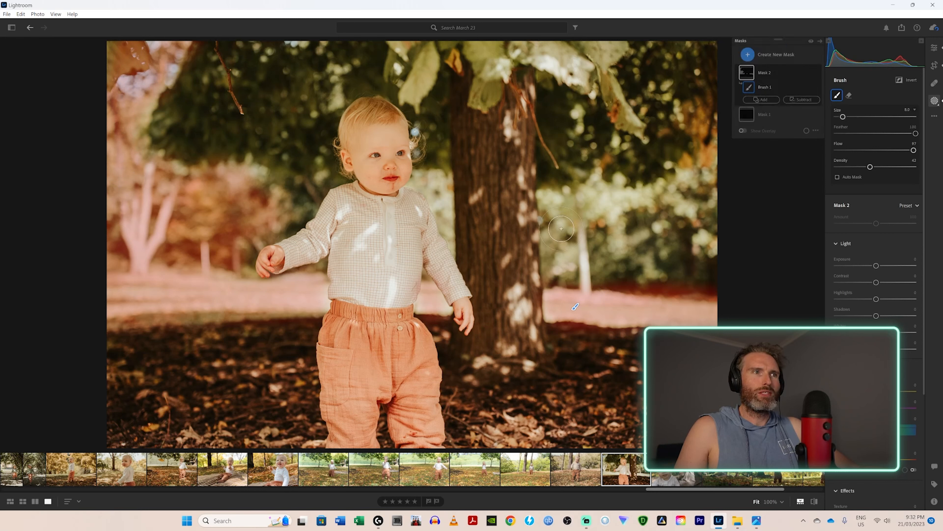
pyautogui.moveTo(561, 228)
pyautogui.mouseDown()
pyautogui.moveTo(559, 192)
pyautogui.moveTo(572, 293)
pyautogui.moveTo(593, 212)
pyautogui.moveTo(588, 266)
pyautogui.moveTo(630, 207)
pyautogui.moveTo(607, 265)
pyautogui.moveTo(626, 242)
pyautogui.moveTo(654, 257)
pyautogui.moveTo(672, 304)
pyautogui.moveTo(714, 292)
pyautogui.moveTo(735, 230)
pyautogui.moveTo(661, 203)
pyautogui.moveTo(676, 180)
pyautogui.moveTo(601, 195)
pyautogui.moveTo(583, 178)
pyautogui.moveTo(555, 187)
pyautogui.moveTo(572, 201)
pyautogui.mouseUp()
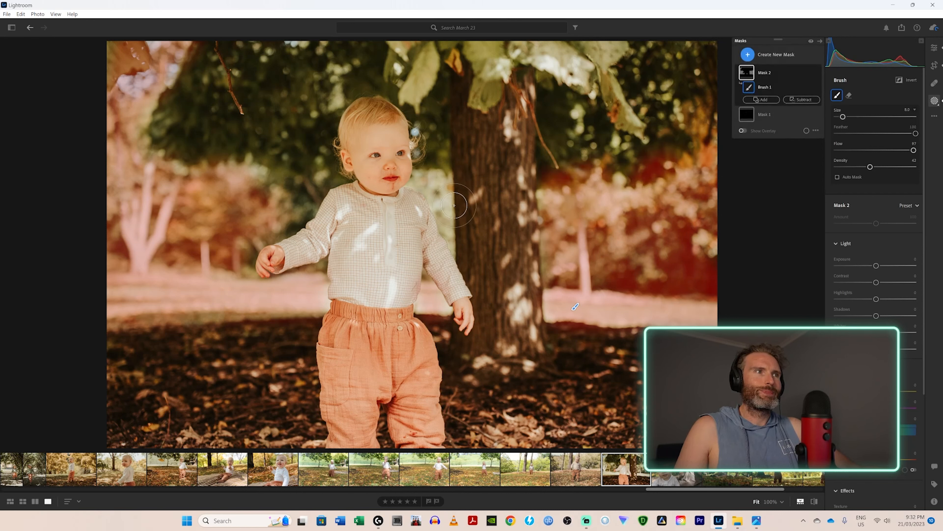
pyautogui.moveTo(451, 219)
pyautogui.mouseDown()
pyautogui.moveTo(455, 240)
pyautogui.moveTo(426, 177)
pyautogui.mouseUp()
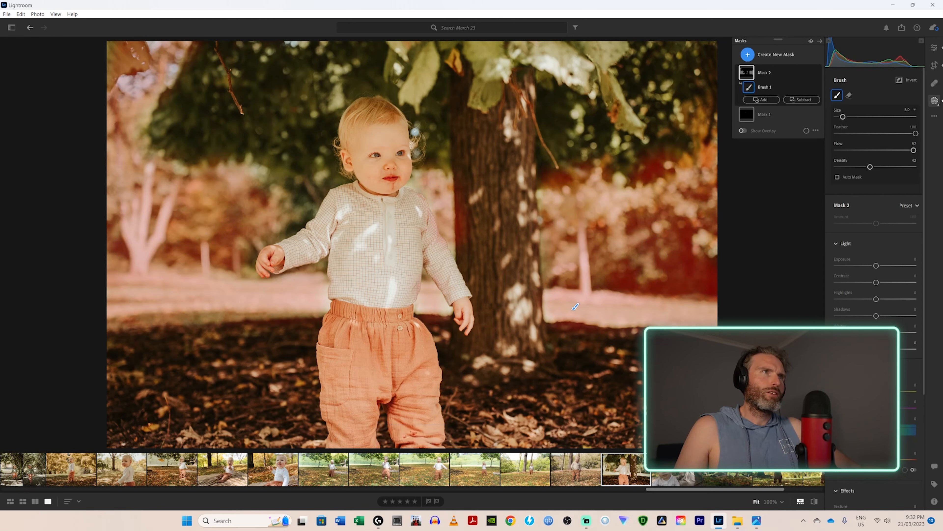
pyautogui.press('o')
pyautogui.press('o')
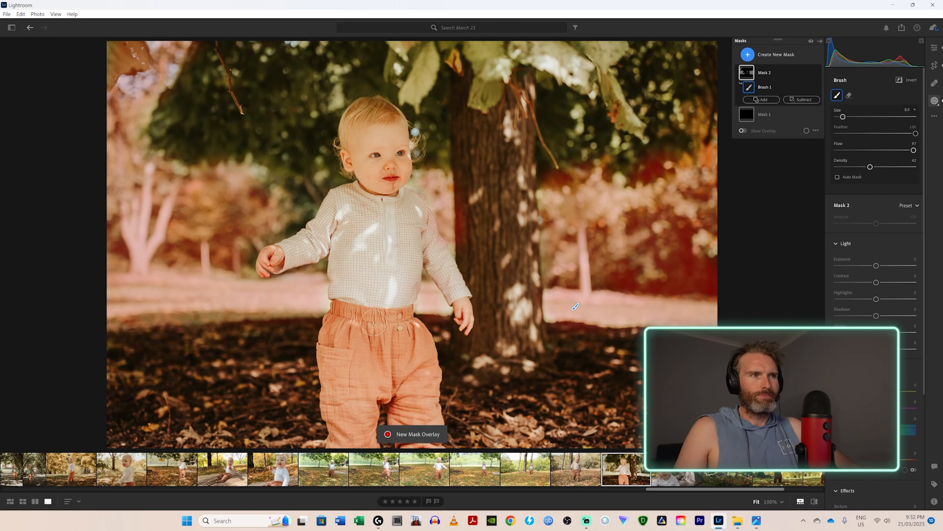
pyautogui.moveTo(433, 293)
pyautogui.mouseDown()
pyautogui.moveTo(441, 311)
pyautogui.moveTo(429, 317)
pyautogui.moveTo(419, 289)
pyautogui.moveTo(440, 309)
pyautogui.mouseUp()
pyautogui.press('o')
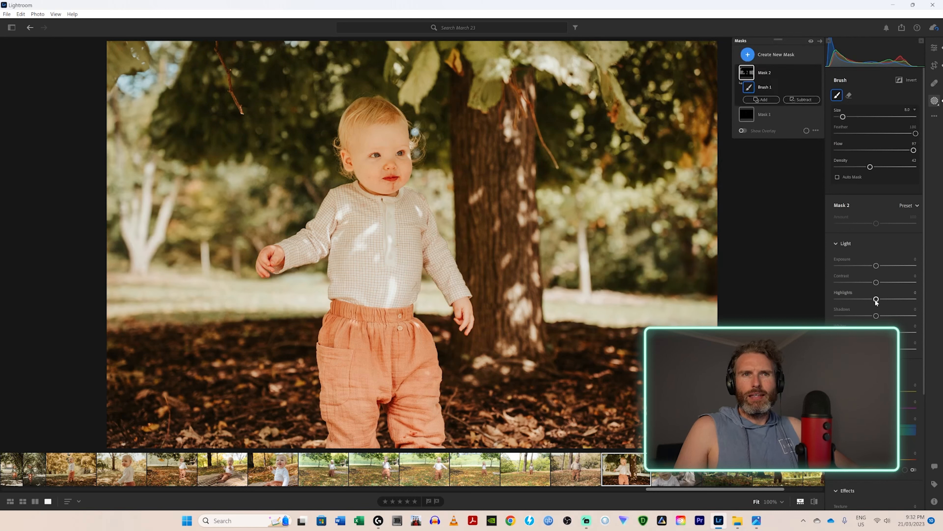
# Step: Set Highlights to -100 on the background brush mask and compare the photo with the mask on and off
pyautogui.moveTo(876, 300)
pyautogui.mouseDown()
pyautogui.moveTo(642, 310)
pyautogui.moveTo(874, 305)
pyautogui.moveTo(755, 308)
pyautogui.mouseUp()
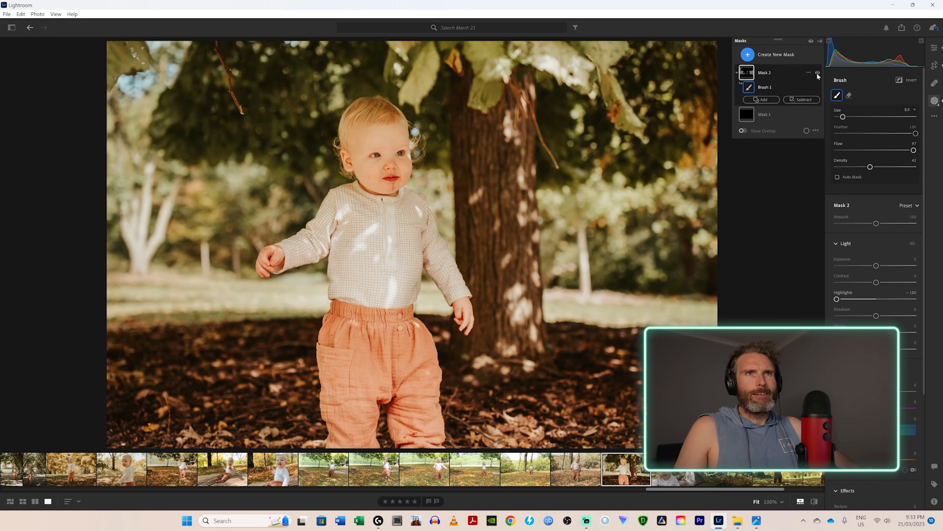
pyautogui.click(818, 72)
pyautogui.click(817, 72)
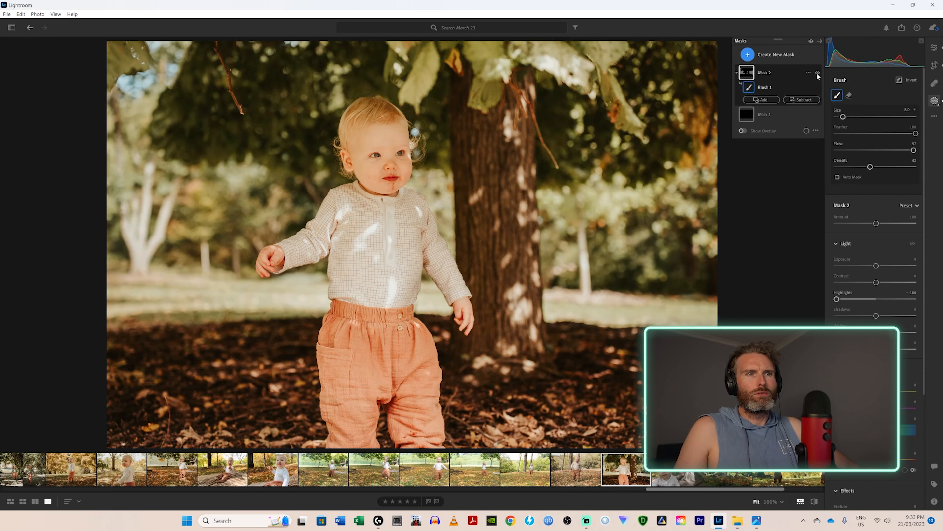
pyautogui.click(817, 73)
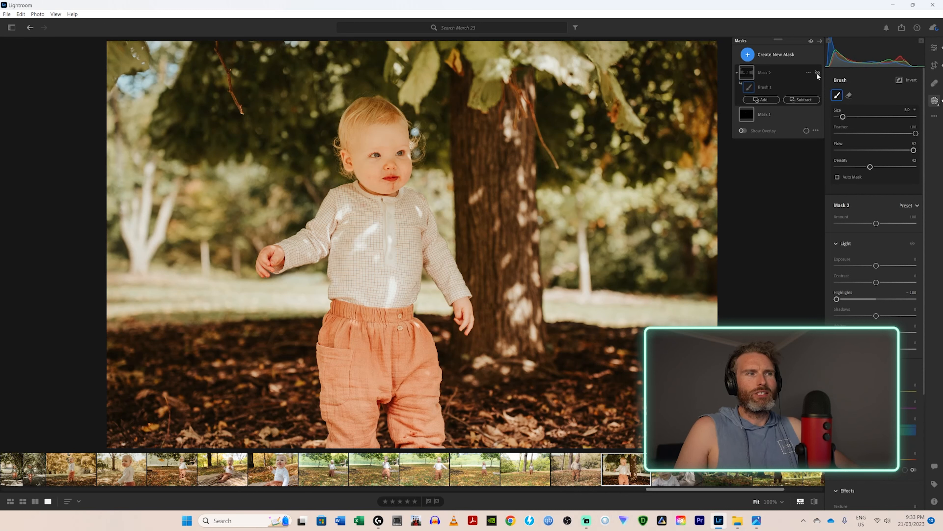
pyautogui.click(817, 73)
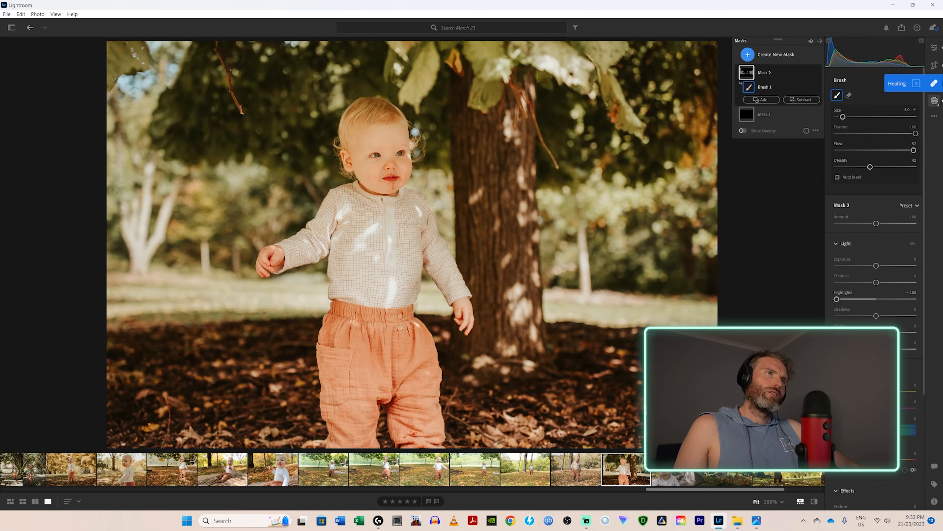
# Step: Heal the red mark on the toddler's chin just below the lower lip with the Heal brush
pyautogui.click(937, 49)
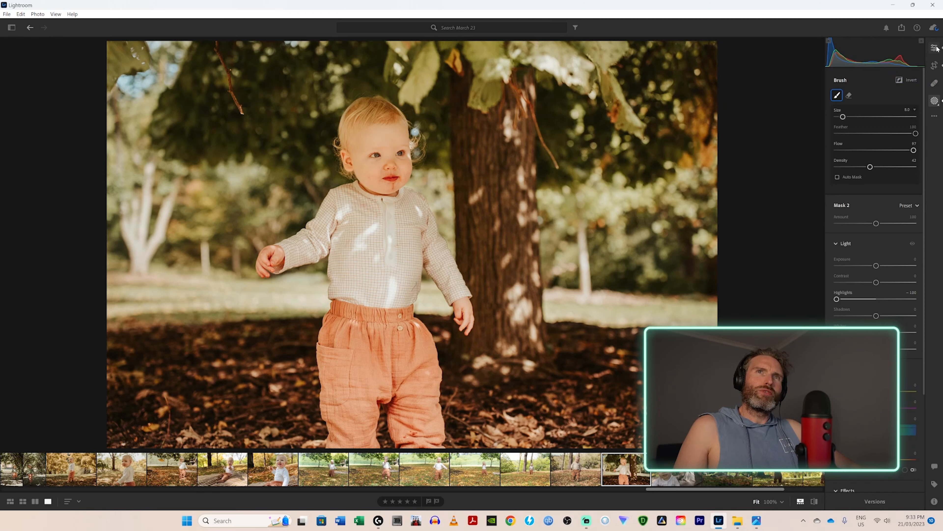
pyautogui.click(390, 166)
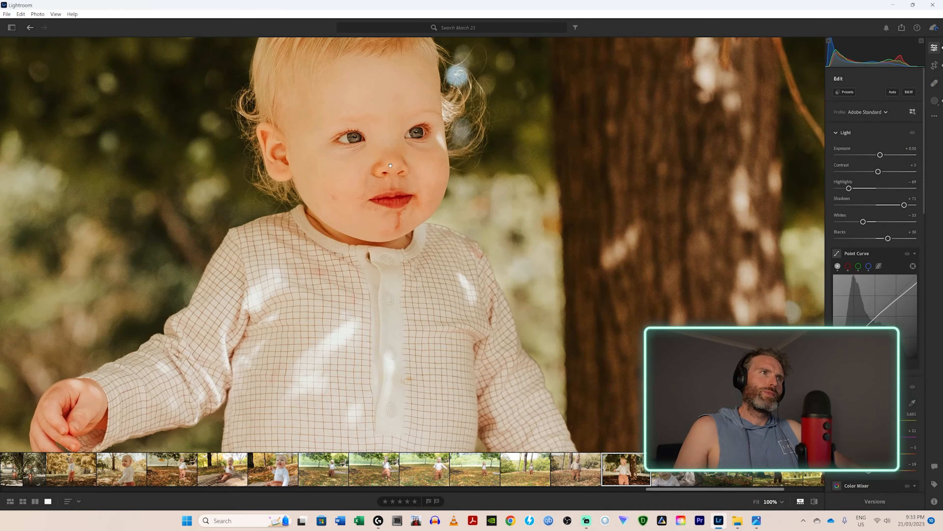
pyautogui.moveTo(424, 174); pyautogui.dragTo(439, 217)
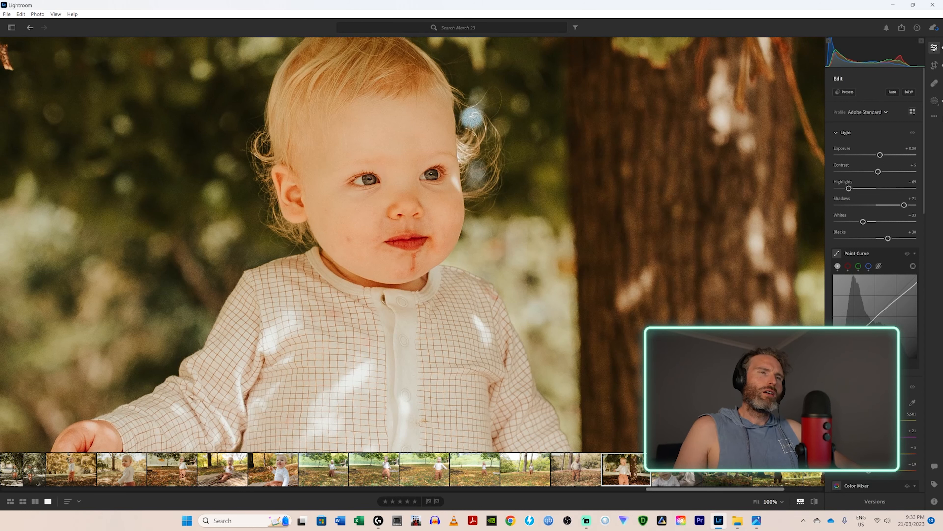
pyautogui.click(935, 84)
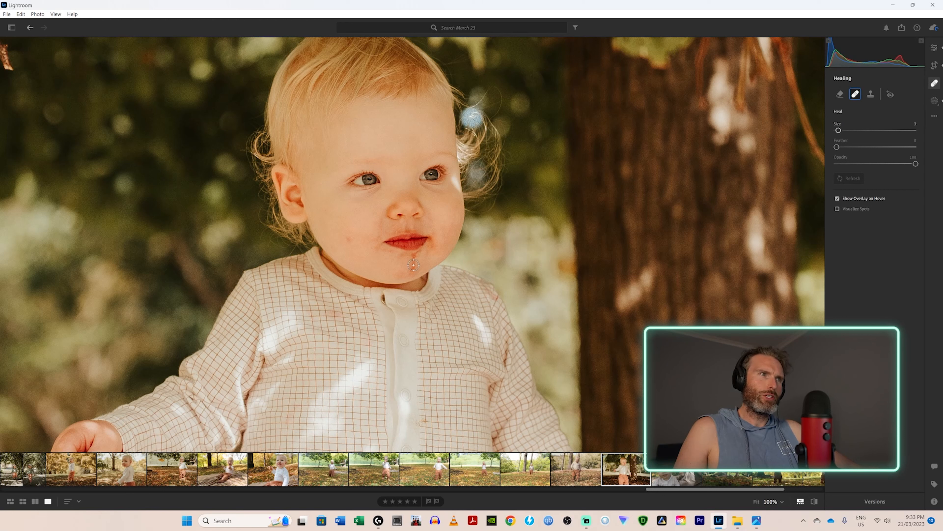
pyautogui.moveTo(413, 270); pyautogui.dragTo(413, 256)
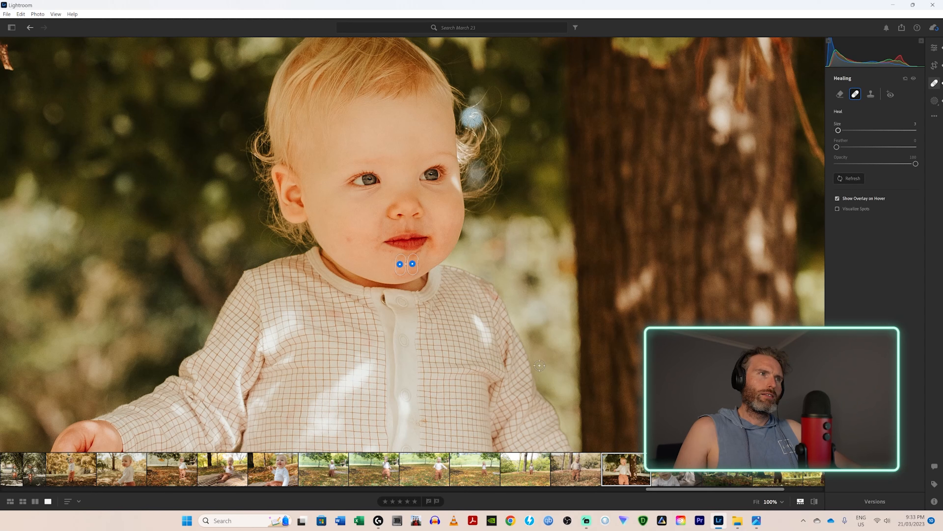
pyautogui.press('e')
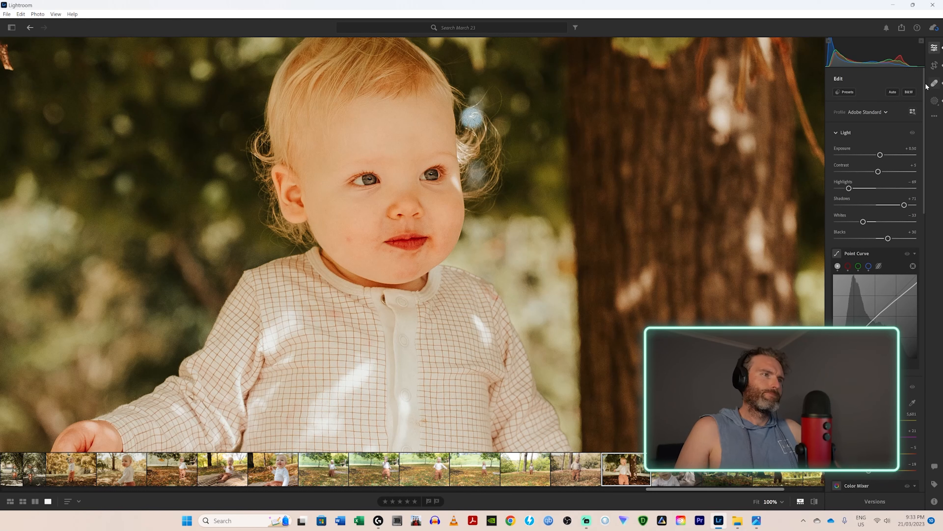
# Step: Undo and restore the chin heal to compare the toddler's face before and after, and view the full photo
pyautogui.hotkey('ctrl', 'z')
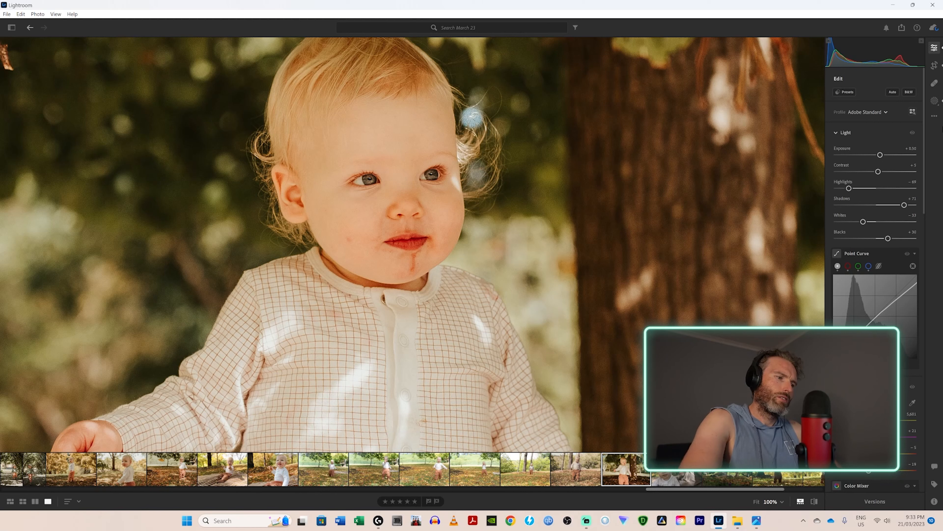
pyautogui.hotkey('ctrl', 'shift', 'z')
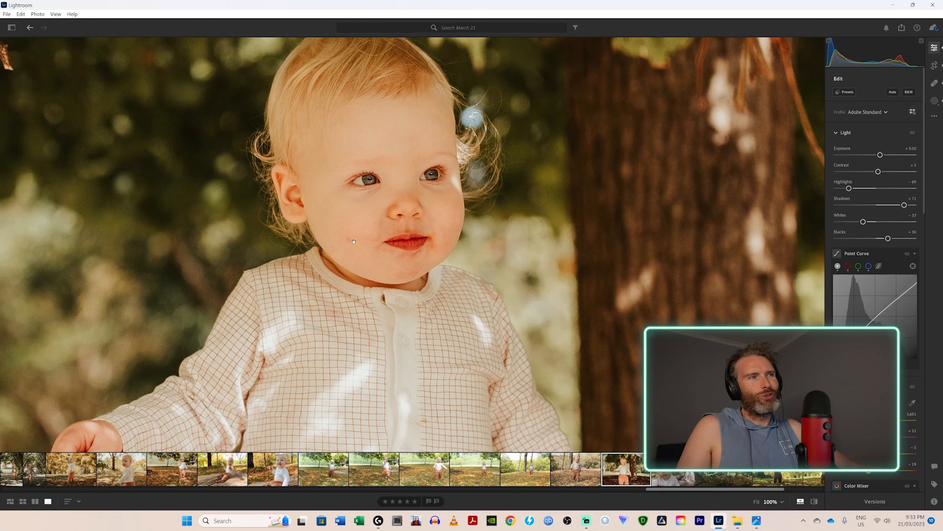
pyautogui.scroll(2, 449, 216)
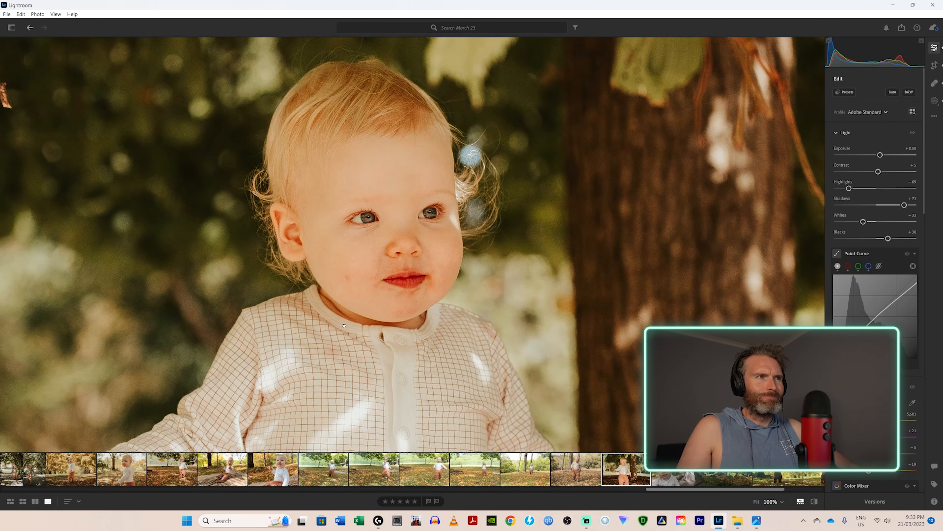
pyautogui.click(364, 296)
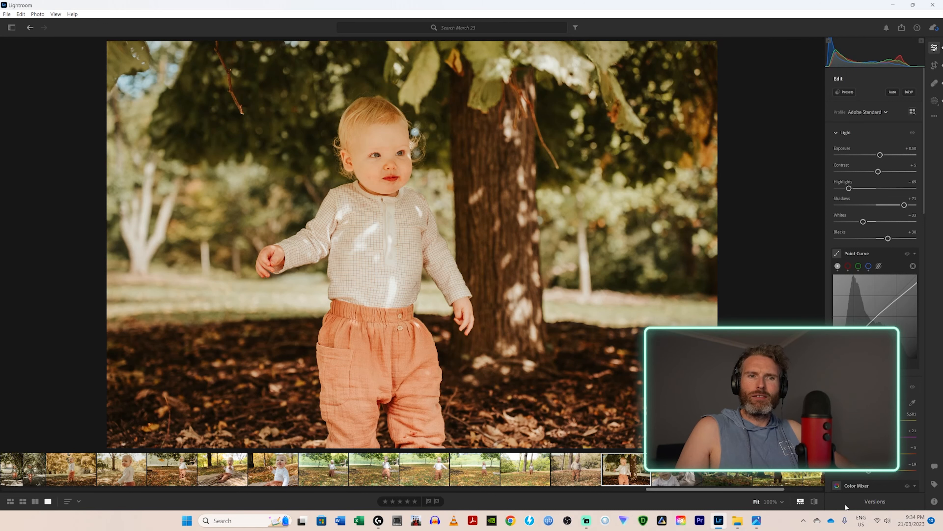
# Step: Compare the edited portrait under the tree with its Original version, and check the edited face up close
pyautogui.click(873, 502)
pyautogui.moveTo(759, 101)
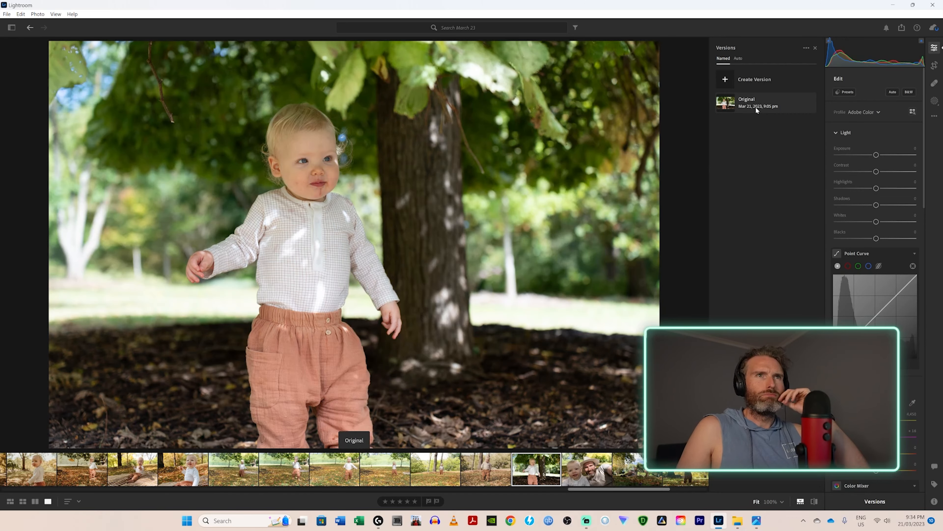
pyautogui.click(755, 106)
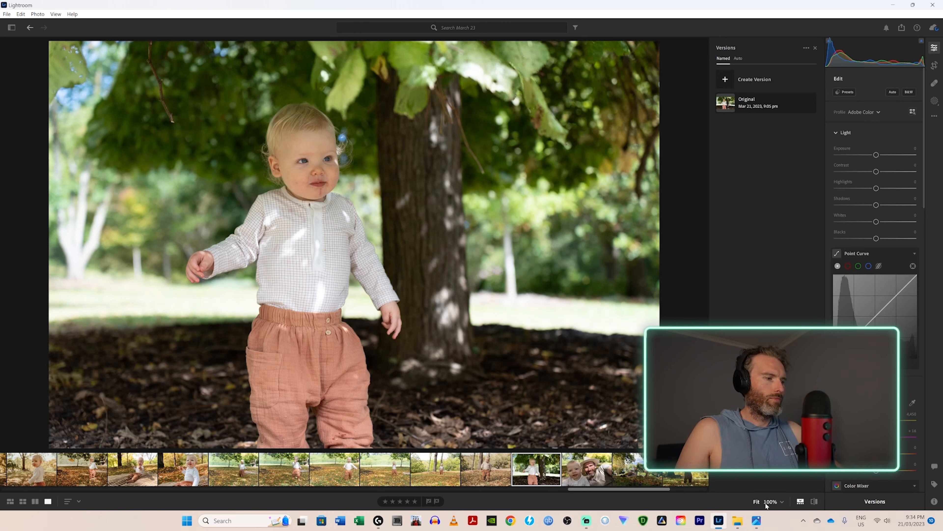
pyautogui.hotkey('ctrl', 'z')
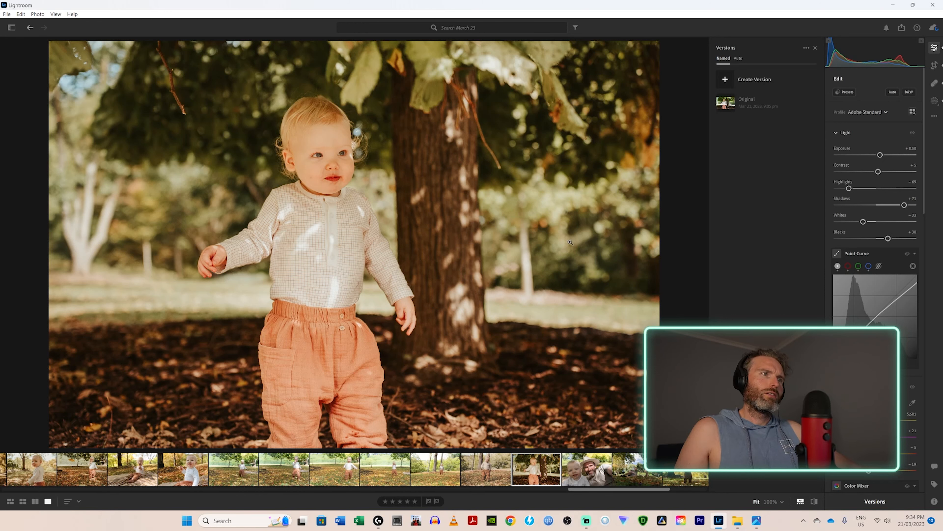
pyautogui.click(323, 151)
pyautogui.moveTo(451, 289); pyautogui.dragTo(453, 329)
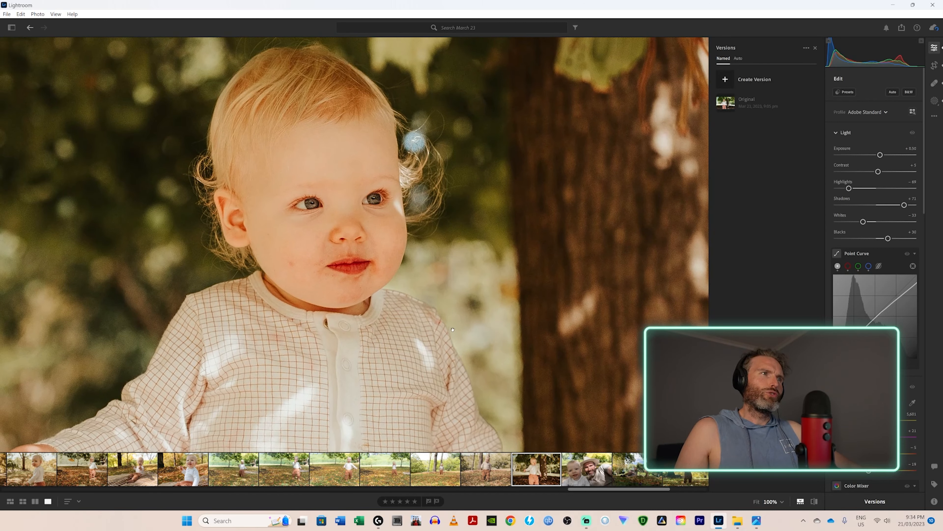
pyautogui.click(401, 384)
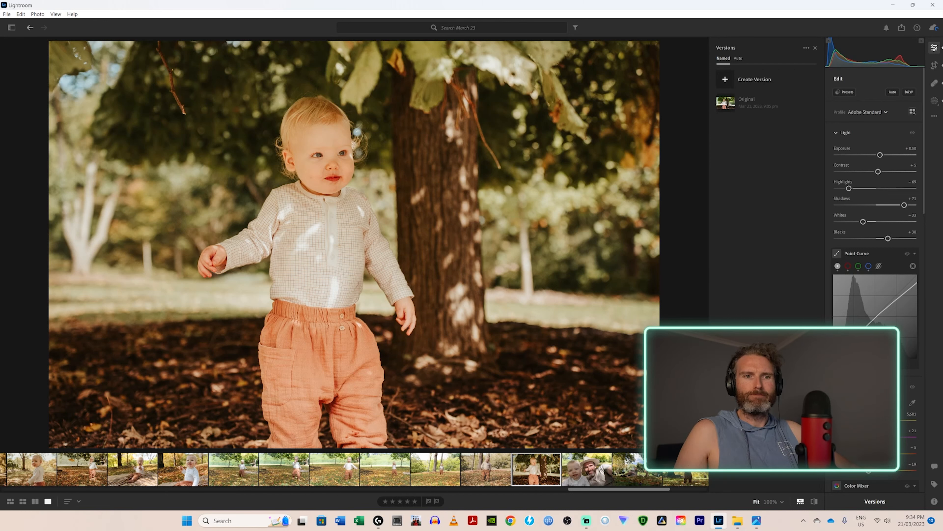
# Step: Open the edited photo of the toddler walking through fallen leaves and compare it with its Original version
pyautogui.click(492, 466)
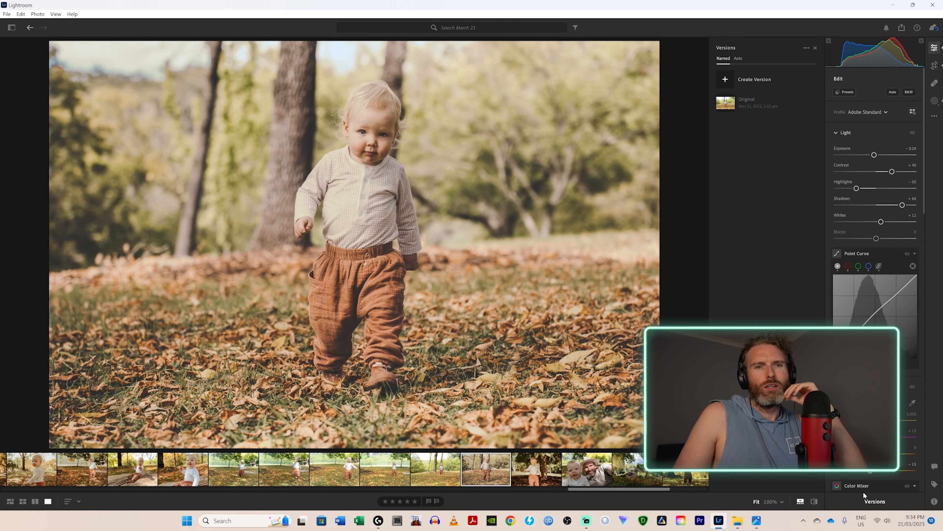
pyautogui.click(867, 499)
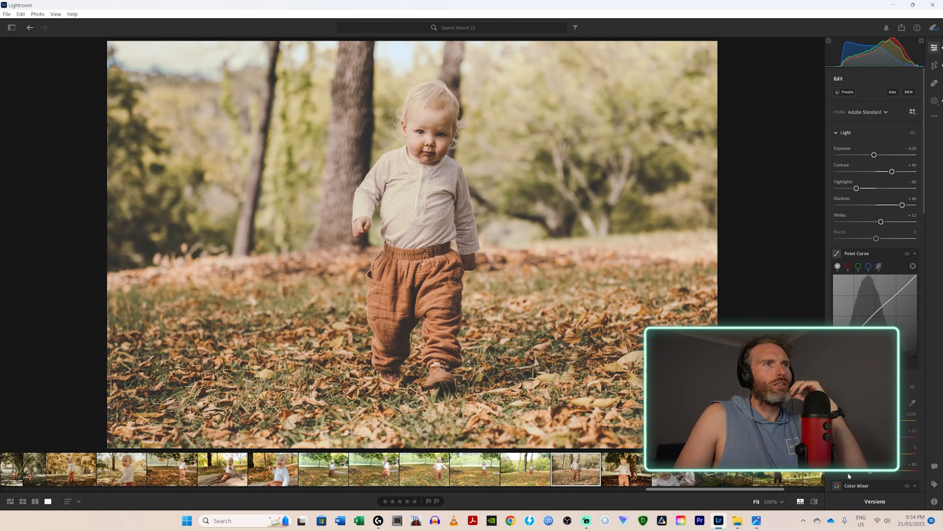
pyautogui.click(873, 502)
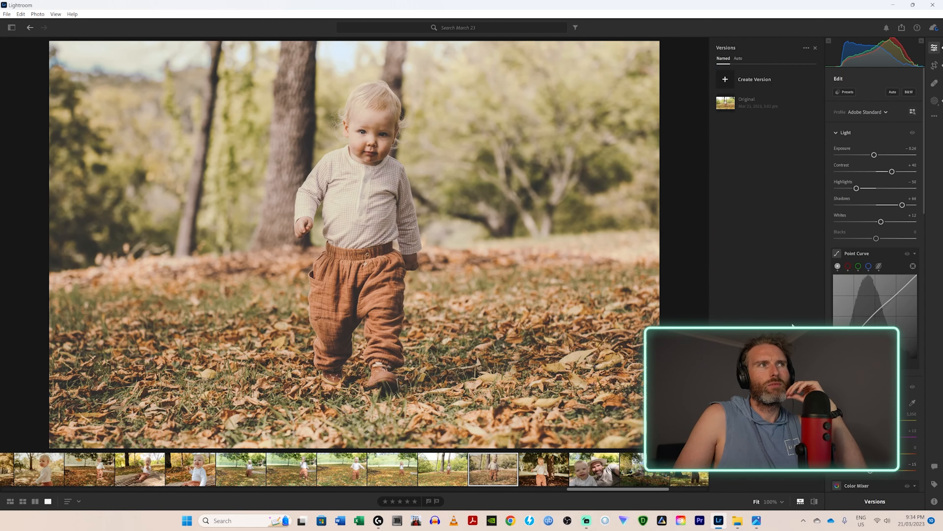
pyautogui.moveTo(782, 108)
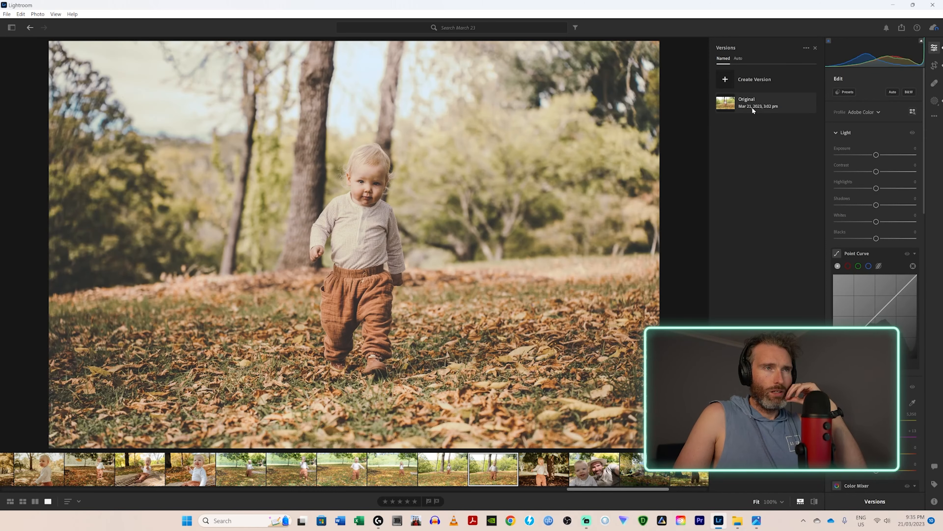
# Step: Examine the walking toddler's face and clothing up close, and compare the full photo with its Original version again
pyautogui.click(376, 120)
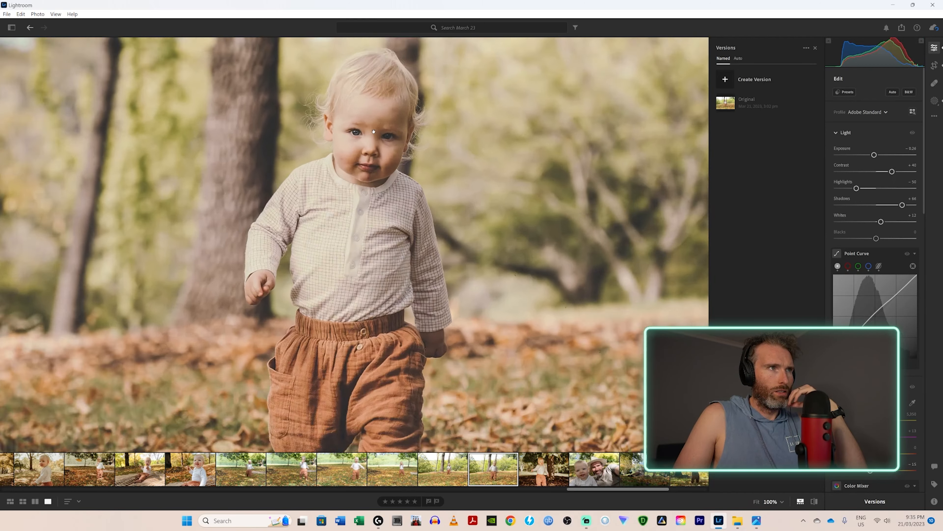
pyautogui.moveTo(343, 135); pyautogui.dragTo(346, 164)
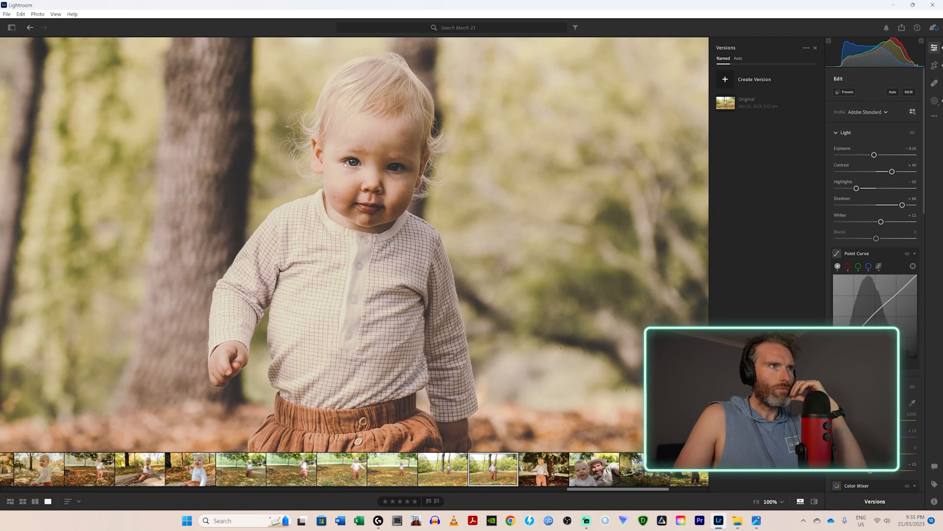
pyautogui.click(346, 164)
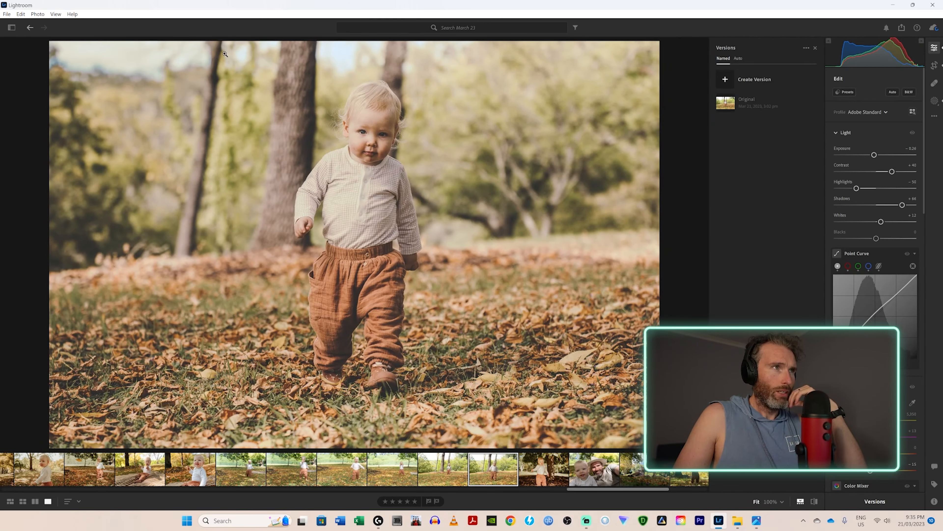
pyautogui.click(760, 98)
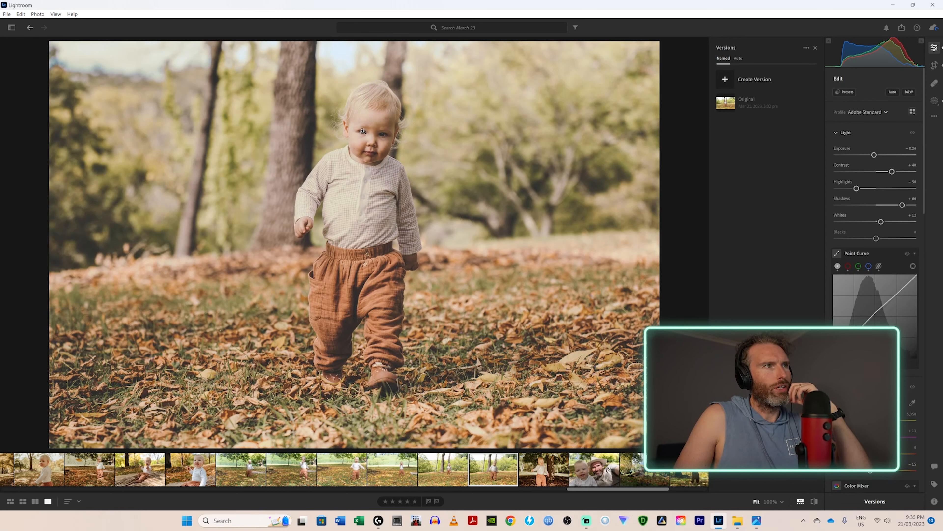
pyautogui.click(544, 336)
pyautogui.moveTo(541, 254); pyautogui.dragTo(514, 309)
pyautogui.click(386, 256)
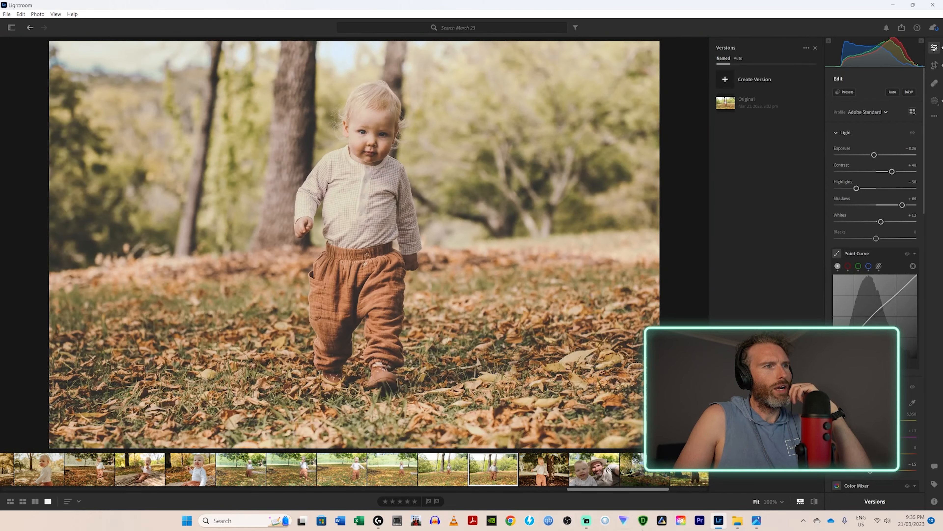
# Step: Open the edited photo of the toddler sitting on the blanket, compare it with its Original version, and examine the face up close
pyautogui.click(452, 468)
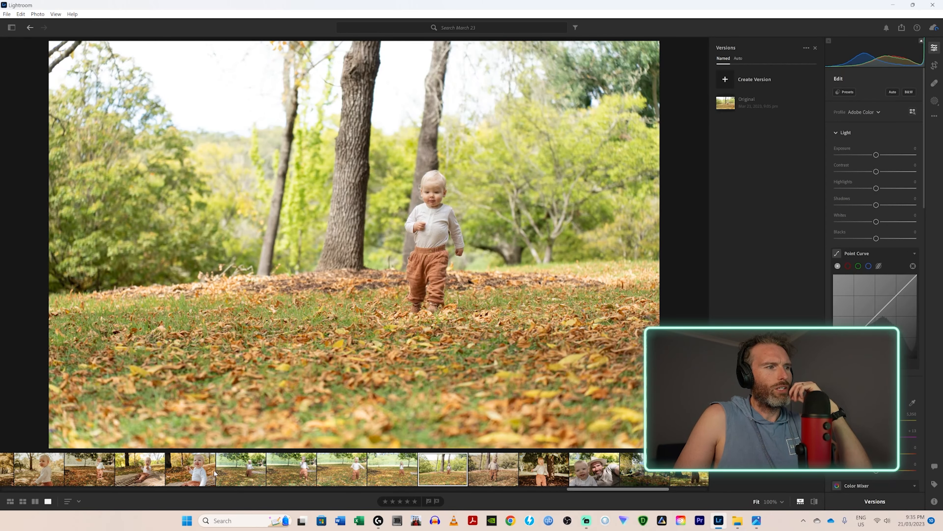
pyautogui.click(192, 471)
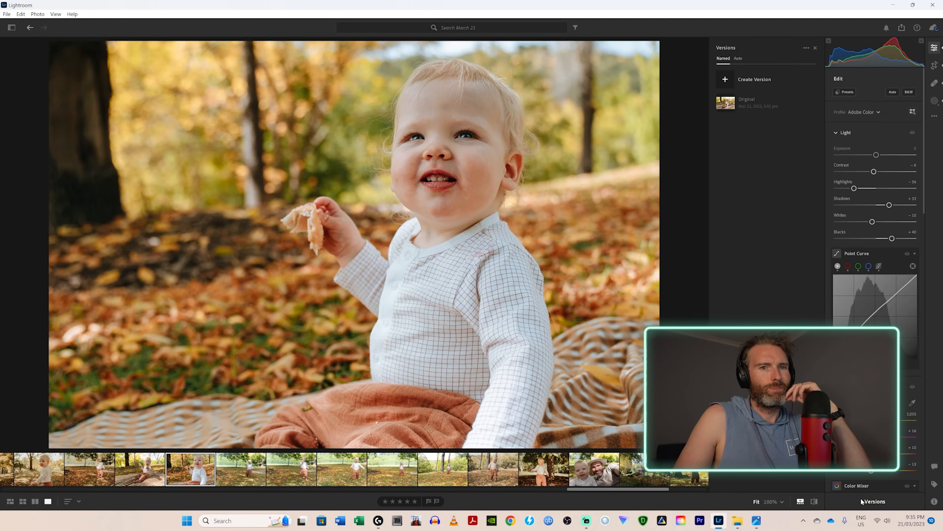
pyautogui.click(862, 501)
pyautogui.click(863, 500)
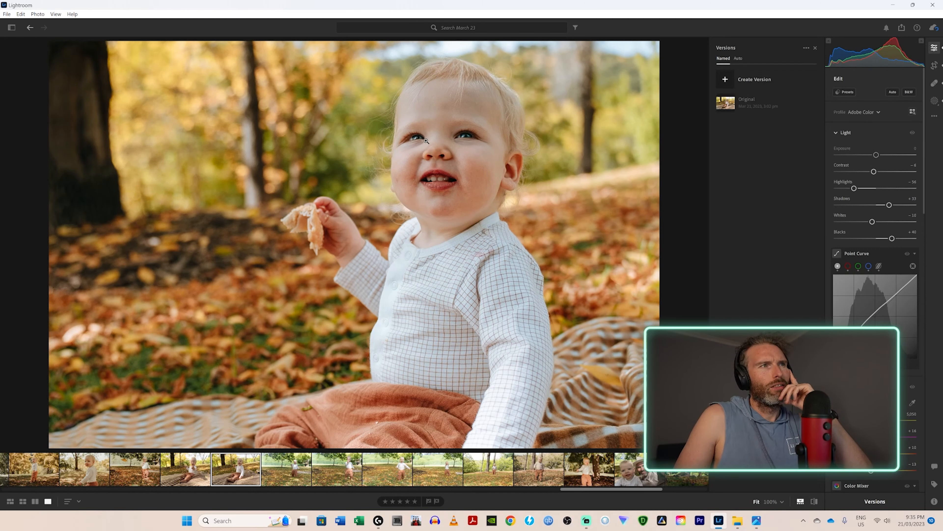
pyautogui.click(459, 175)
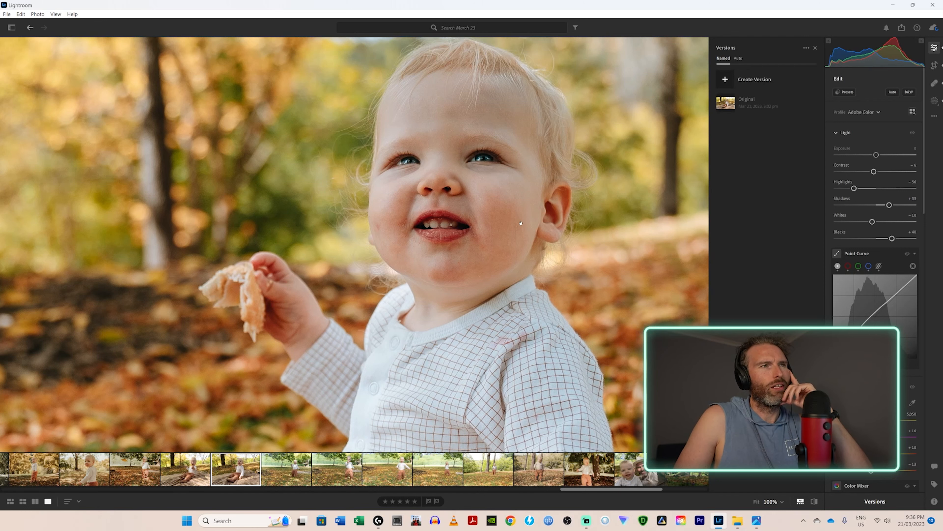
pyautogui.click(487, 186)
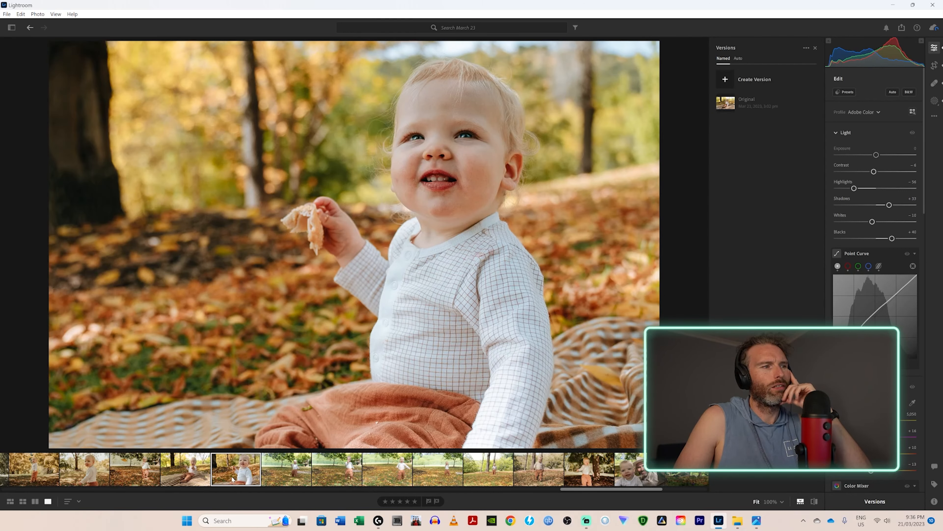
# Step: Open the edited photo of the toddler standing among falling leaves and compare it with its Original version
pyautogui.click(199, 467)
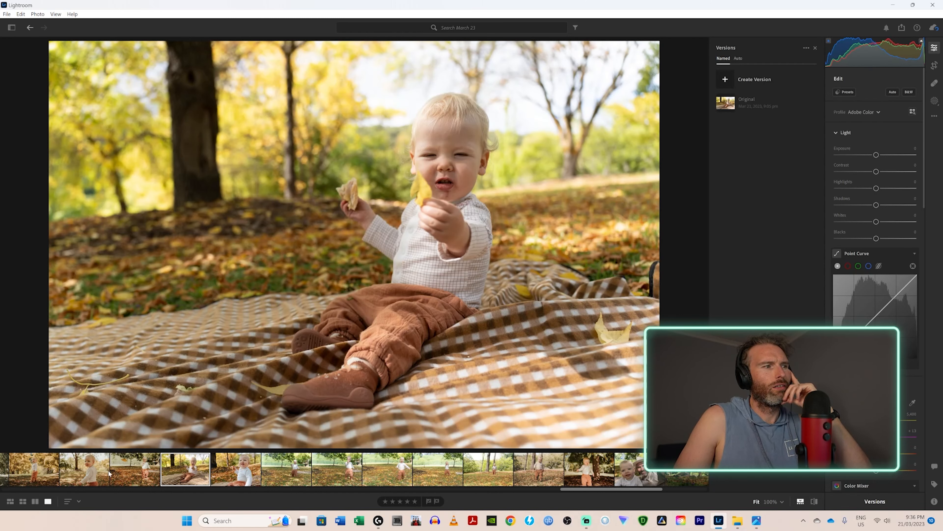
pyautogui.click(135, 470)
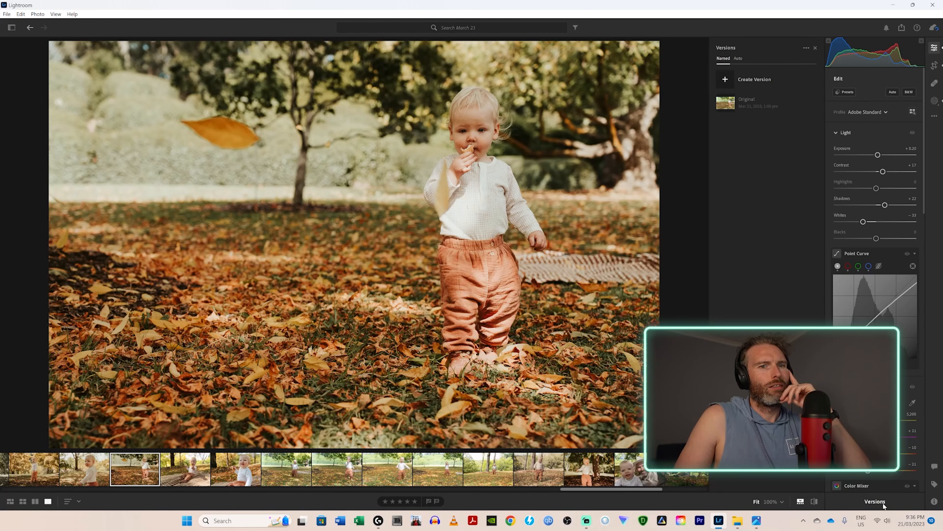
pyautogui.click(876, 502)
pyautogui.click(877, 502)
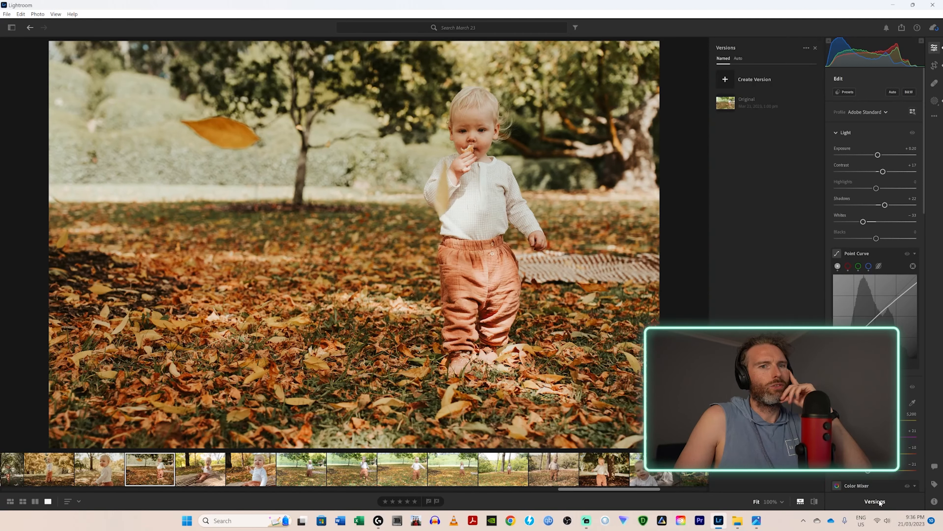
pyautogui.click(769, 99)
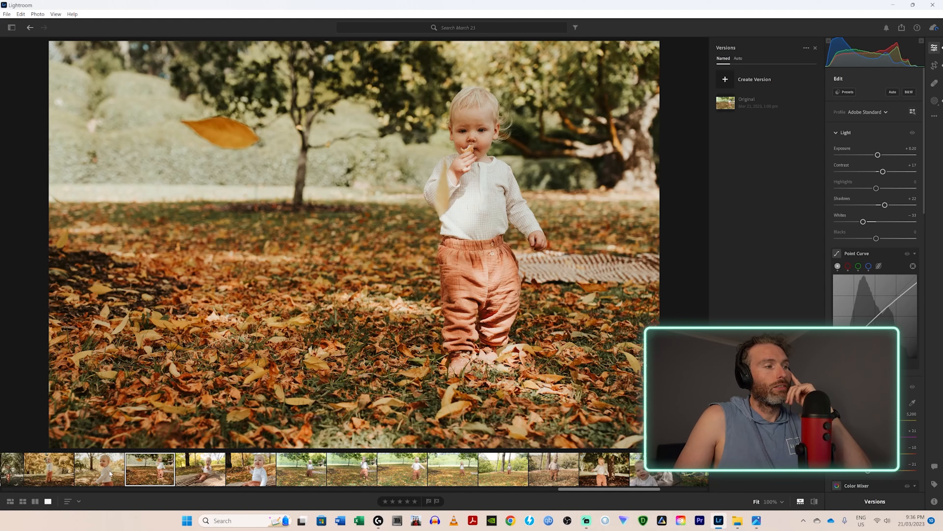
# Step: Open the edited photo of the toddler looking over the shoulder and compare it with its Original version
pyautogui.click(99, 469)
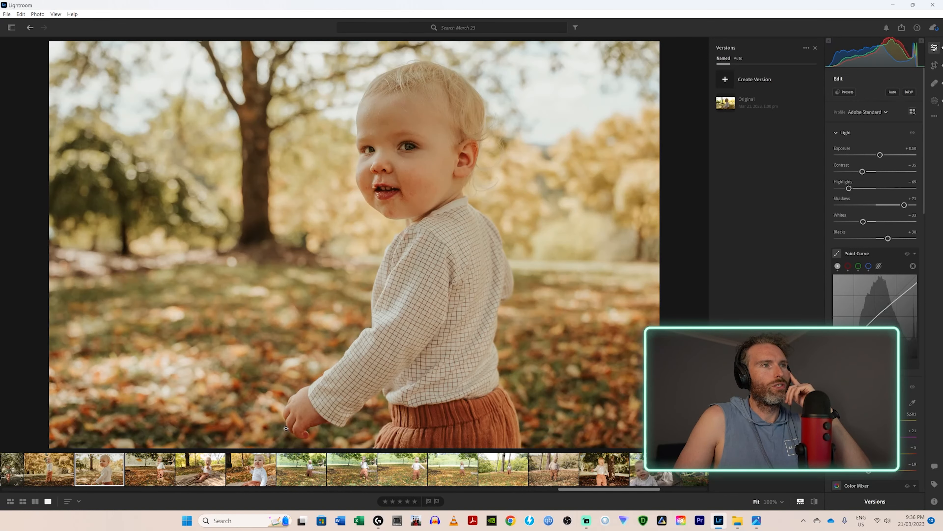
pyautogui.click(772, 101)
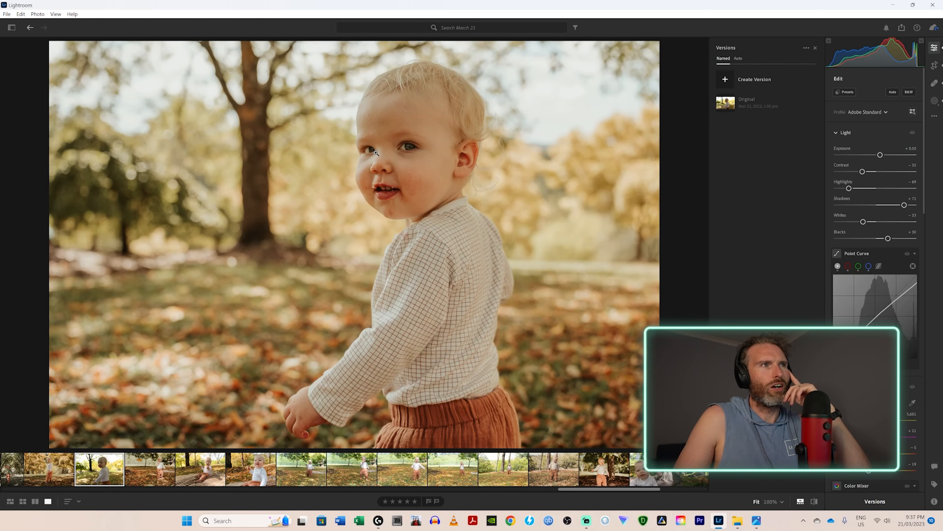
# Step: Examine the face of the toddler looking over the shoulder up close, and compare the full photo with its Original version again
pyautogui.click(381, 152)
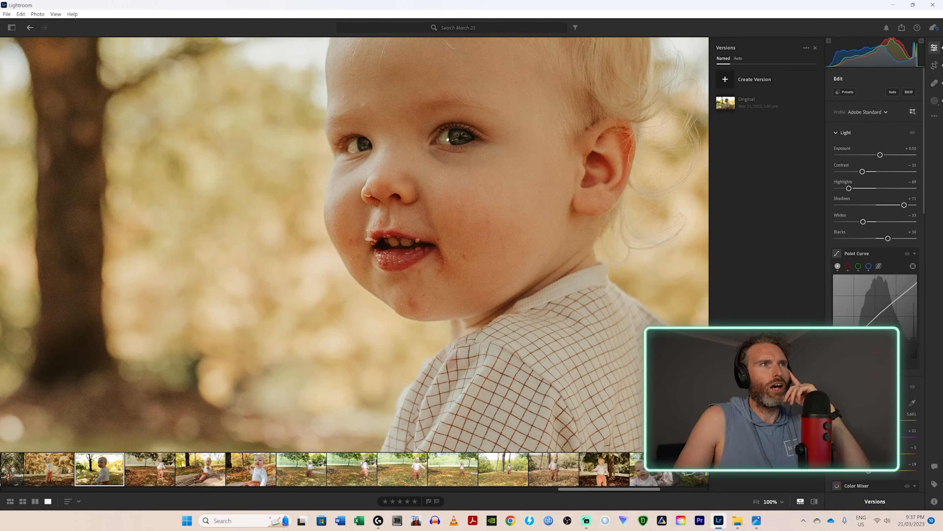
pyautogui.click(357, 148)
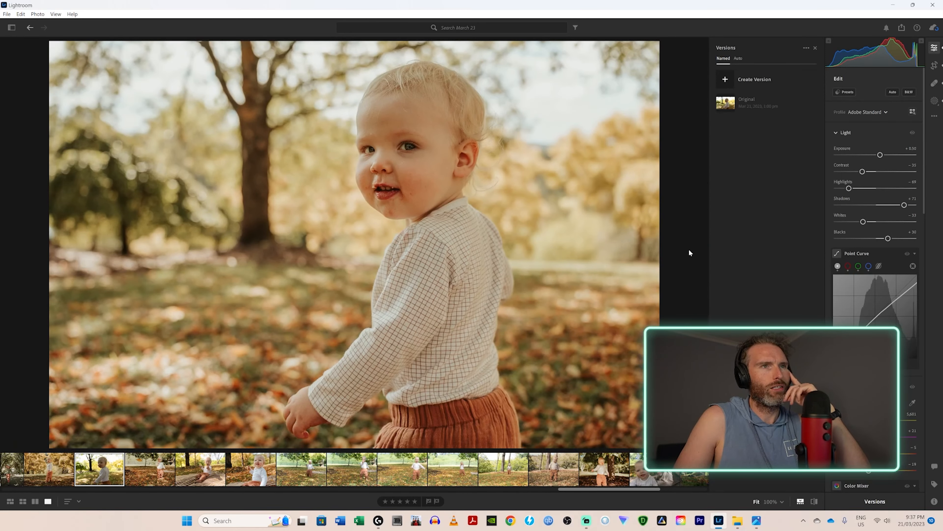
pyautogui.click(790, 108)
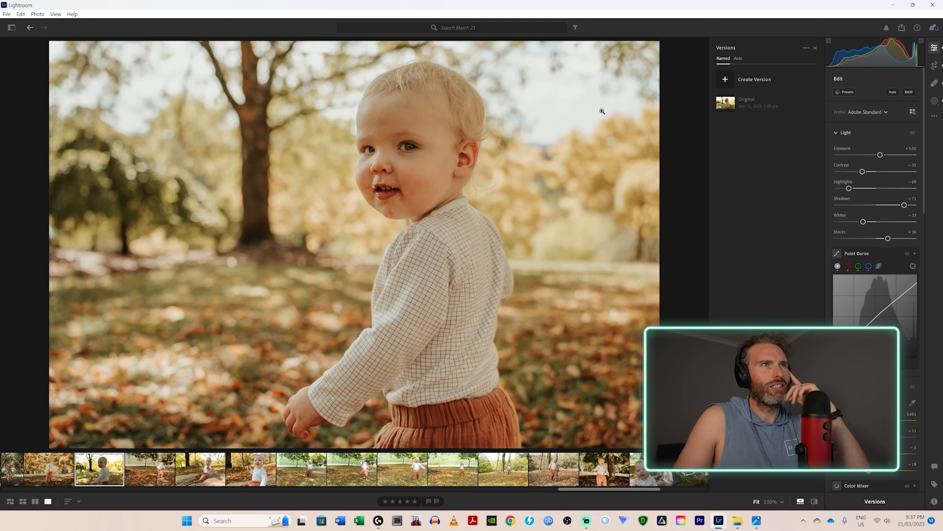
pyautogui.moveTo(744, 103)
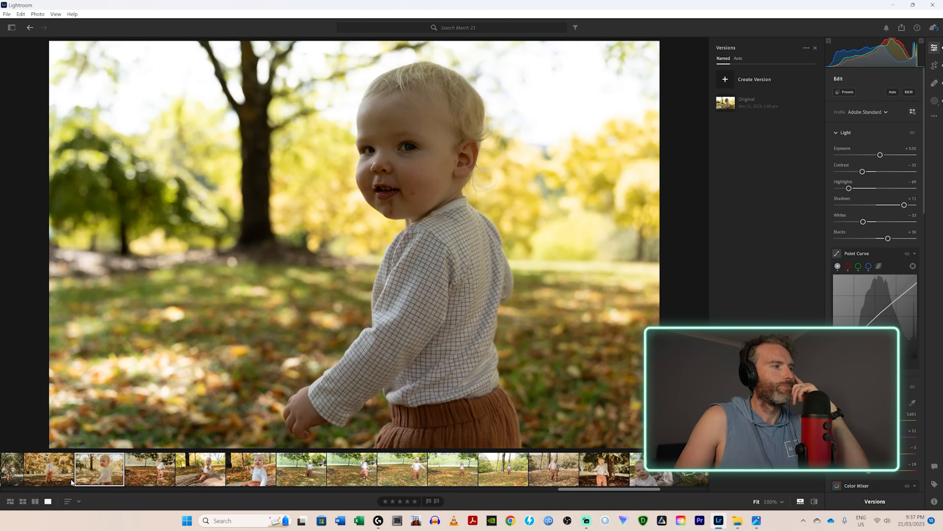
# Step: Open the edited photo of the toddler standing before the golden trees and compare it with its Original version and the walking toddler photo
pyautogui.click(70, 475)
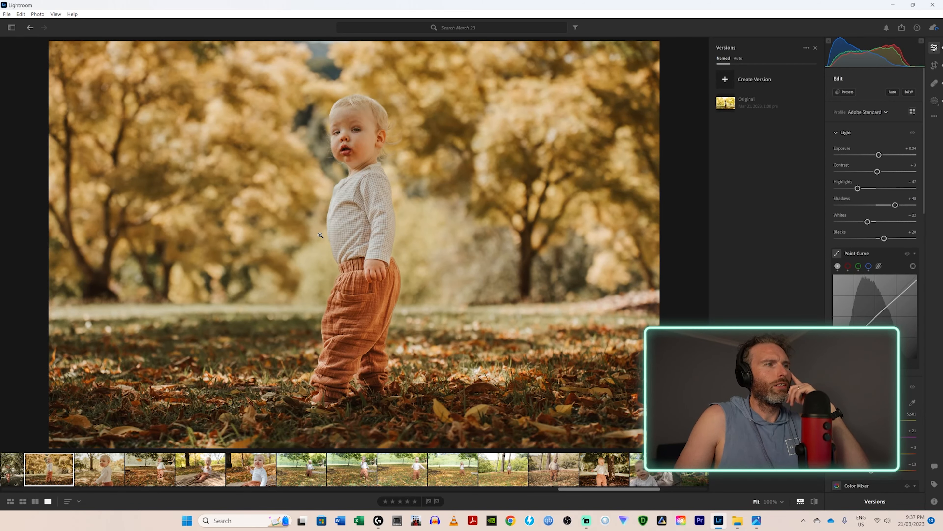
pyautogui.click(781, 102)
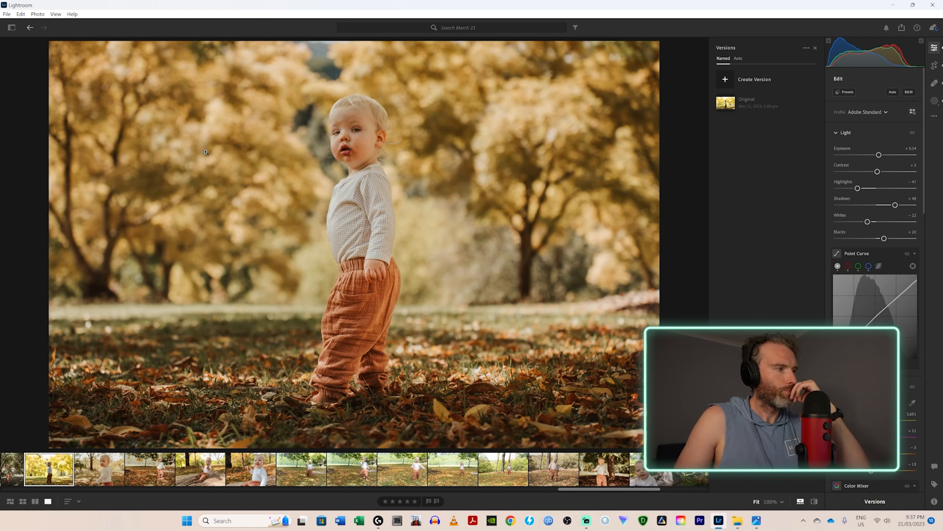
pyautogui.click(601, 483)
pyautogui.click(550, 465)
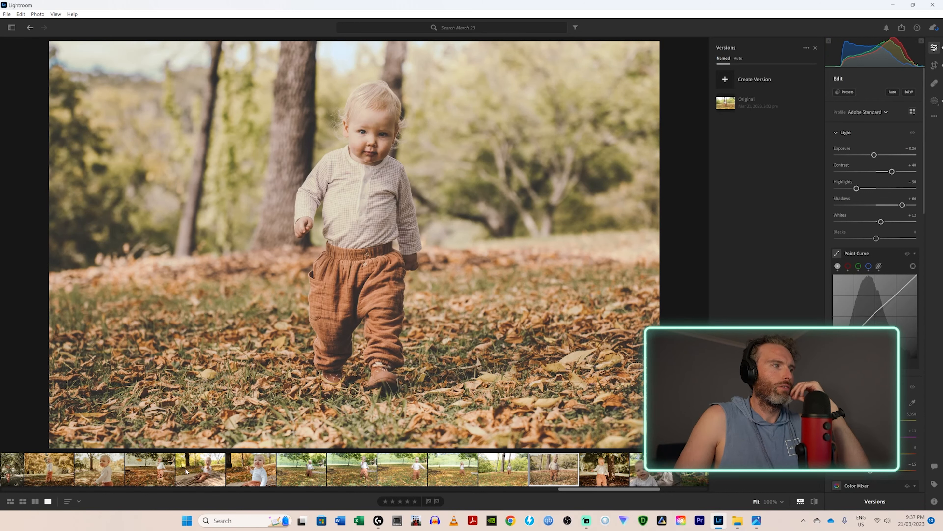
pyautogui.click(52, 477)
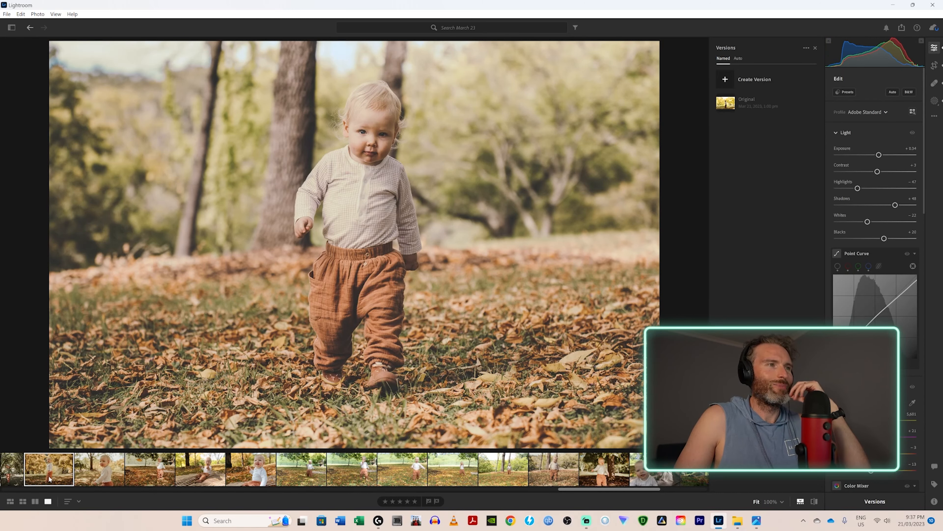